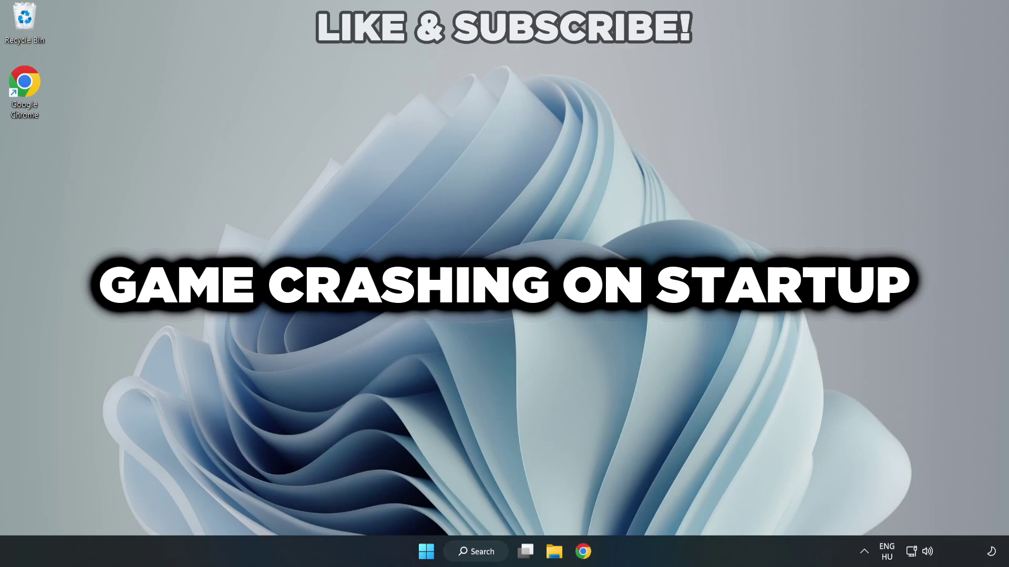
Search Windows for 'device manager'
{"action": "left_click", "coordinate": [482, 555]}
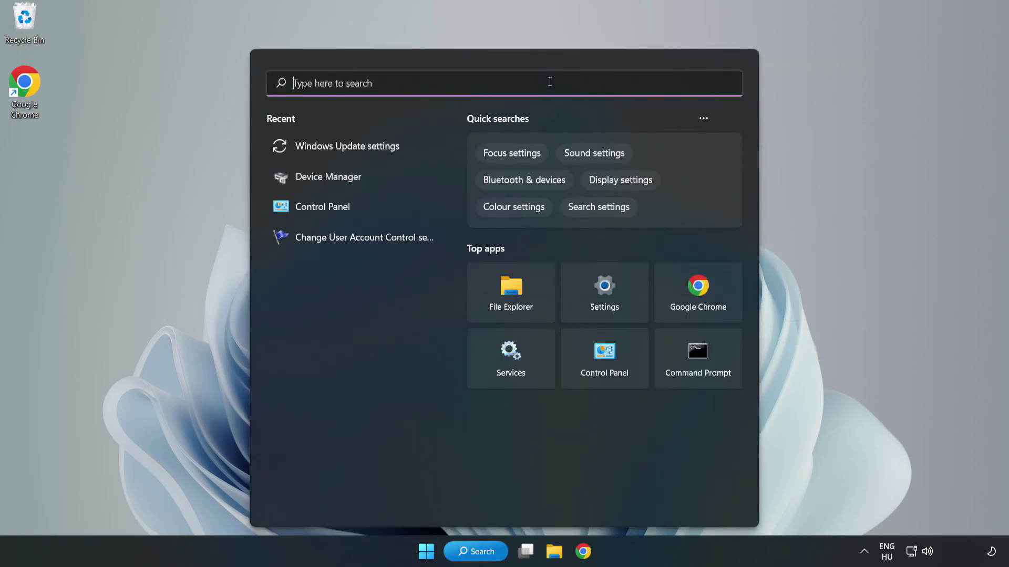
{"action": "type", "text": "devi"}
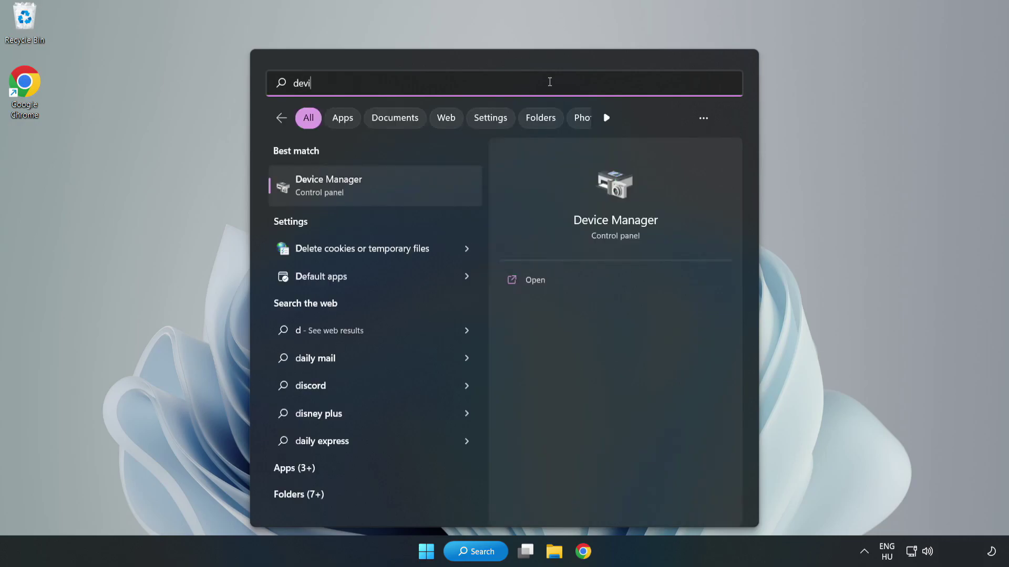
{"action": "type", "text": "ce manager"}
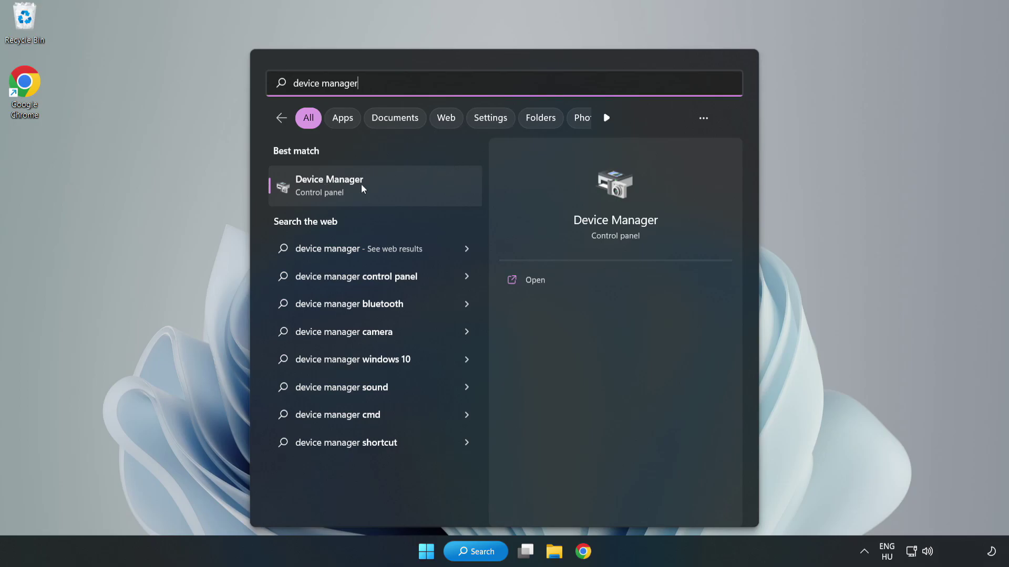
Launch Device Manager, expand Display adapters and bring up the VMware SVGA 3D adapter's context menu
{"action": "left_click", "coordinate": [375, 193]}
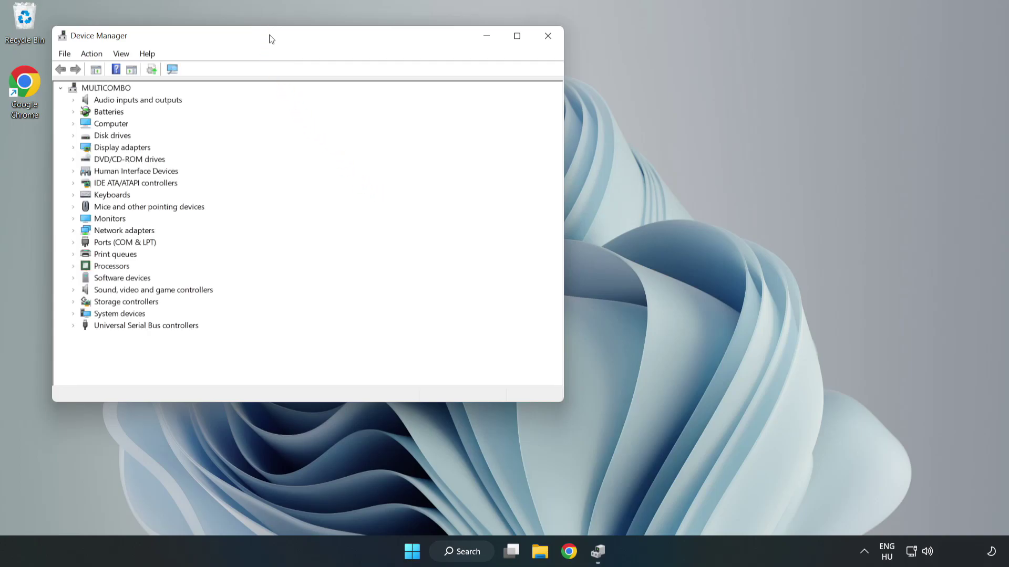
{"action": "left_click_drag", "start_coordinate": [271, 39], "coordinate": [450, 91]}
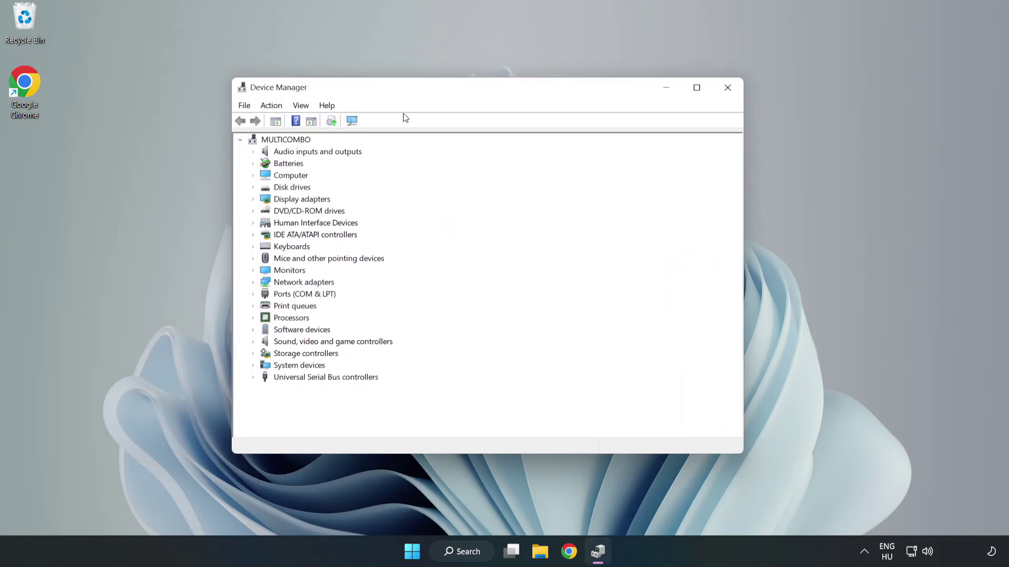
{"action": "left_click", "coordinate": [270, 201]}
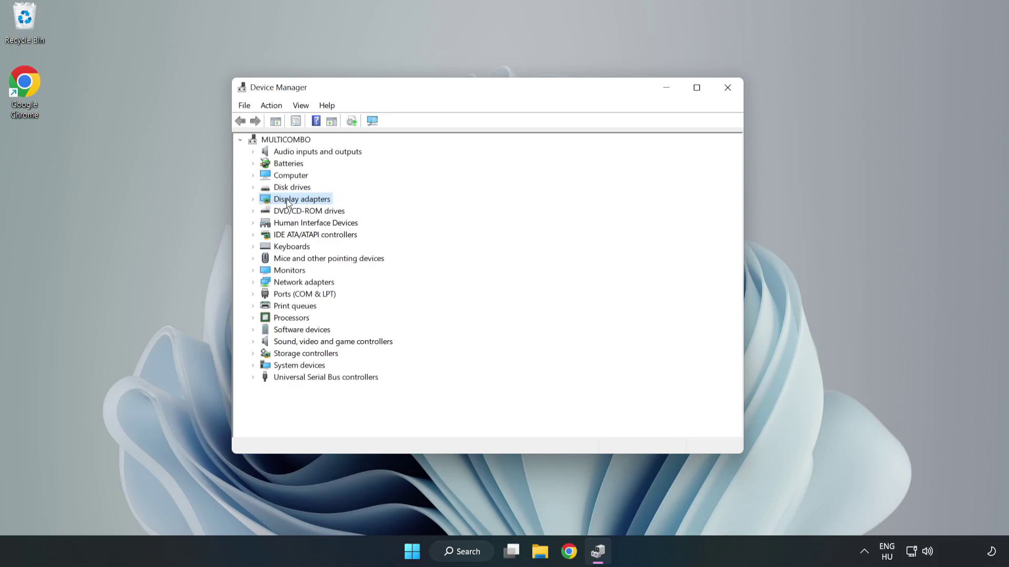
{"action": "left_click", "coordinate": [252, 200]}
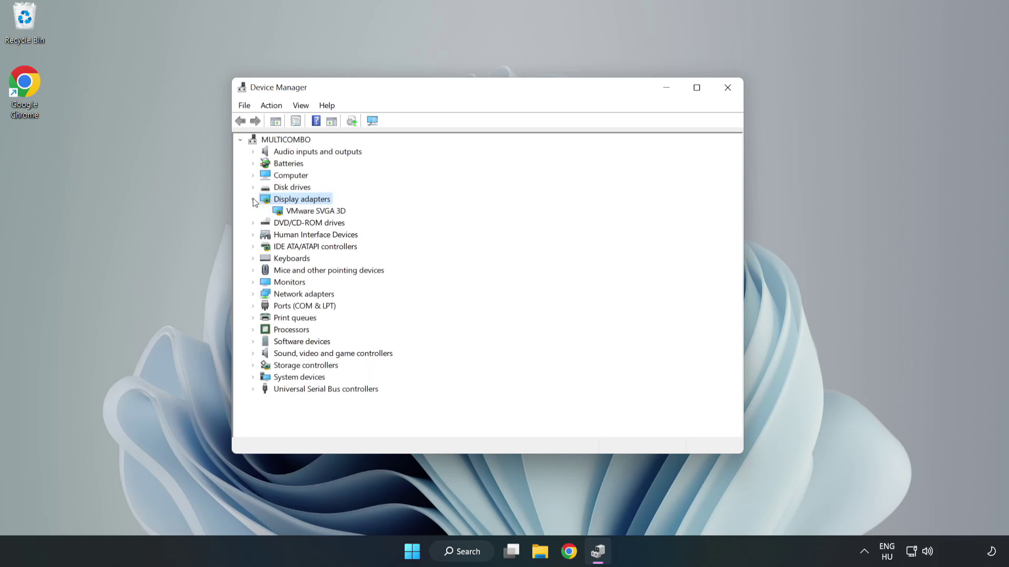
{"action": "left_click", "coordinate": [282, 213]}
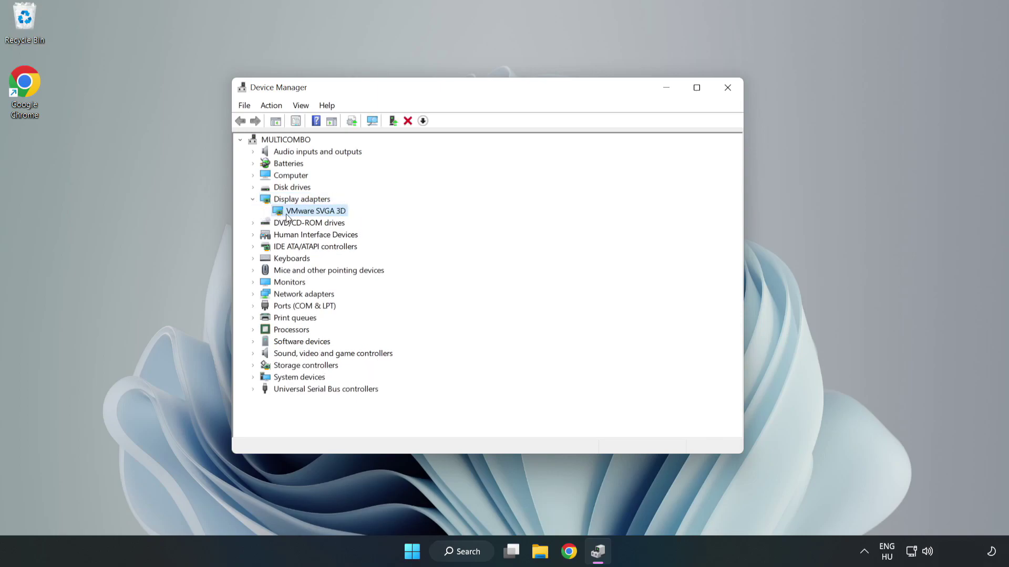
{"action": "right_click", "coordinate": [314, 216]}
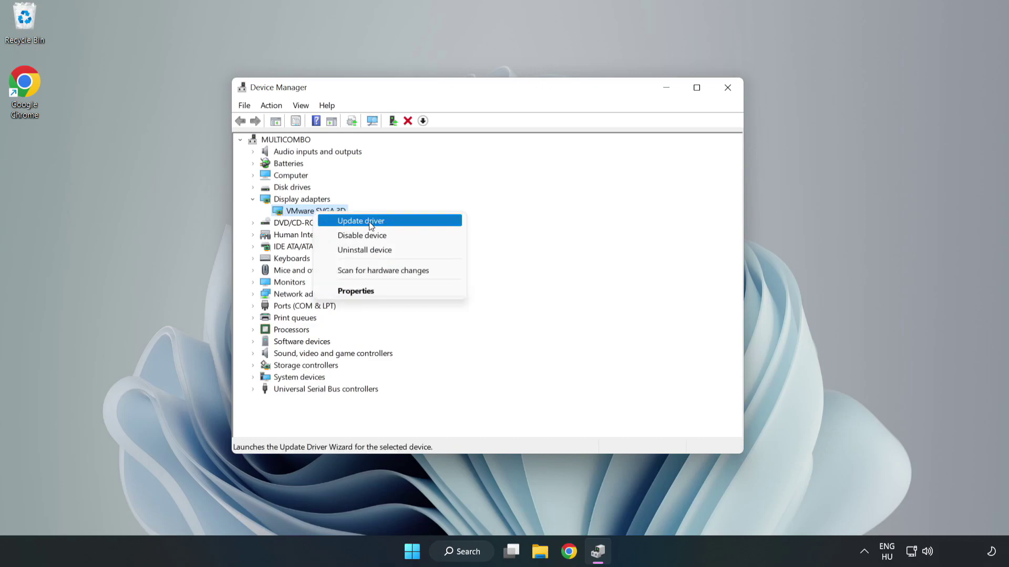
Search automatically for a VMware SVGA 3D driver, confirm the best is installed, and close Device Manager
{"action": "left_click", "coordinate": [391, 224]}
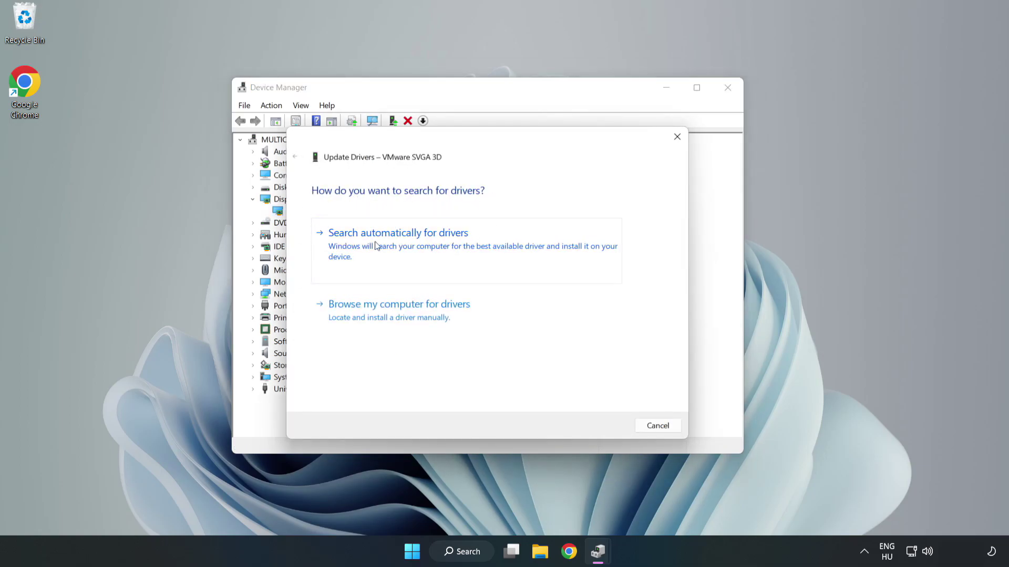
{"action": "left_click", "coordinate": [401, 246]}
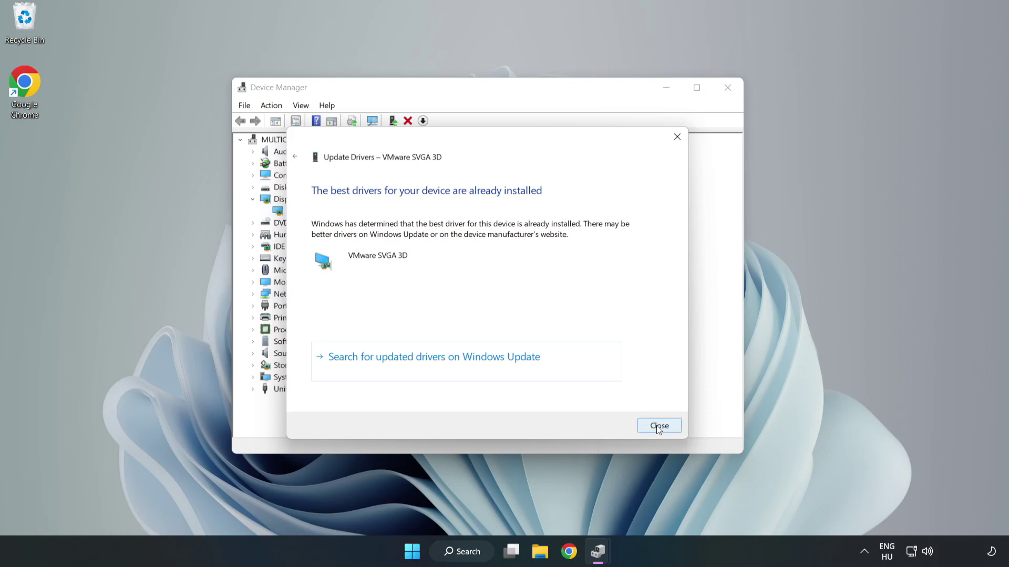
{"action": "left_click", "coordinate": [658, 427]}
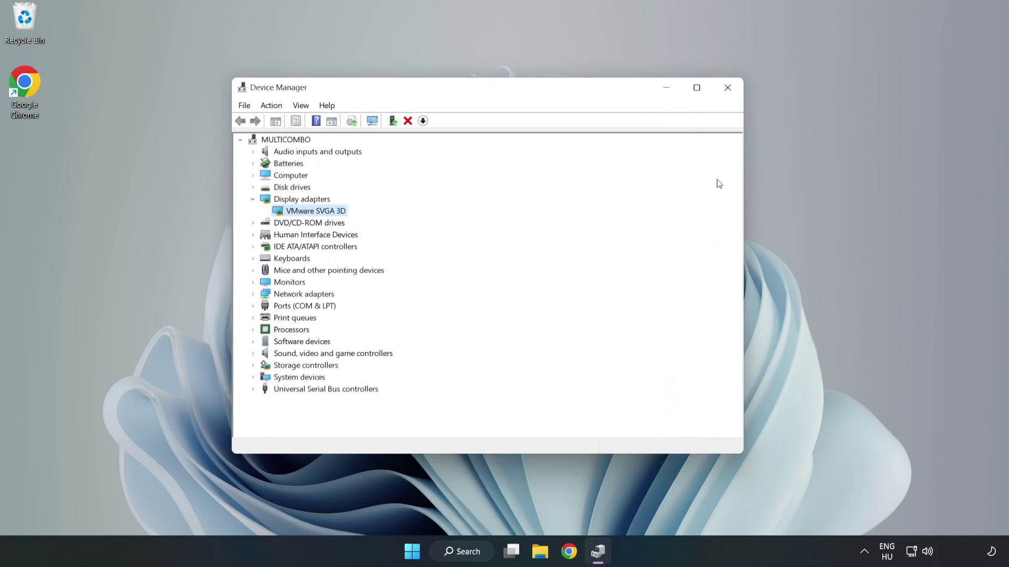
{"action": "left_click", "coordinate": [729, 92]}
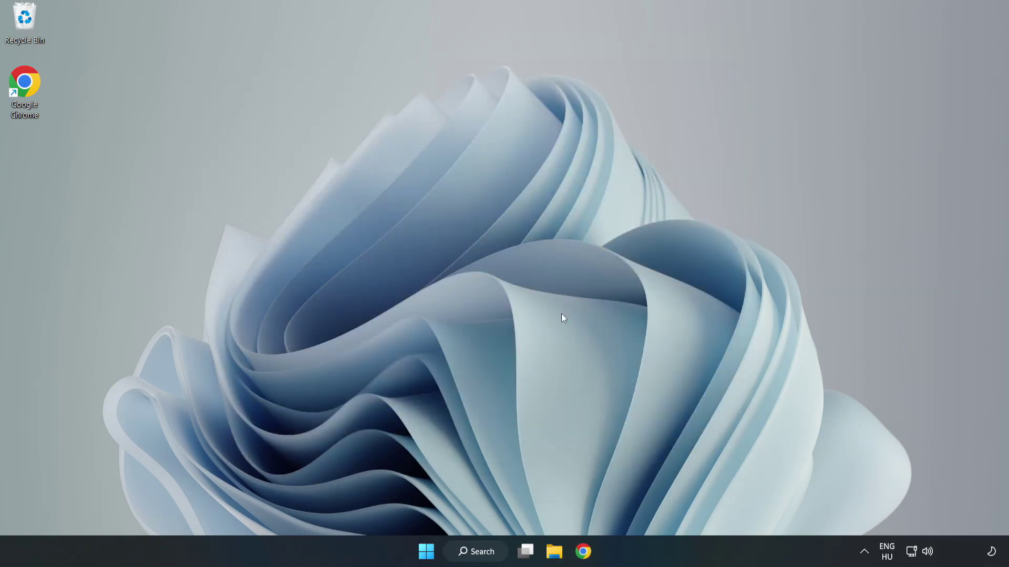
Search Windows for 'updates'
{"action": "left_click", "coordinate": [478, 554]}
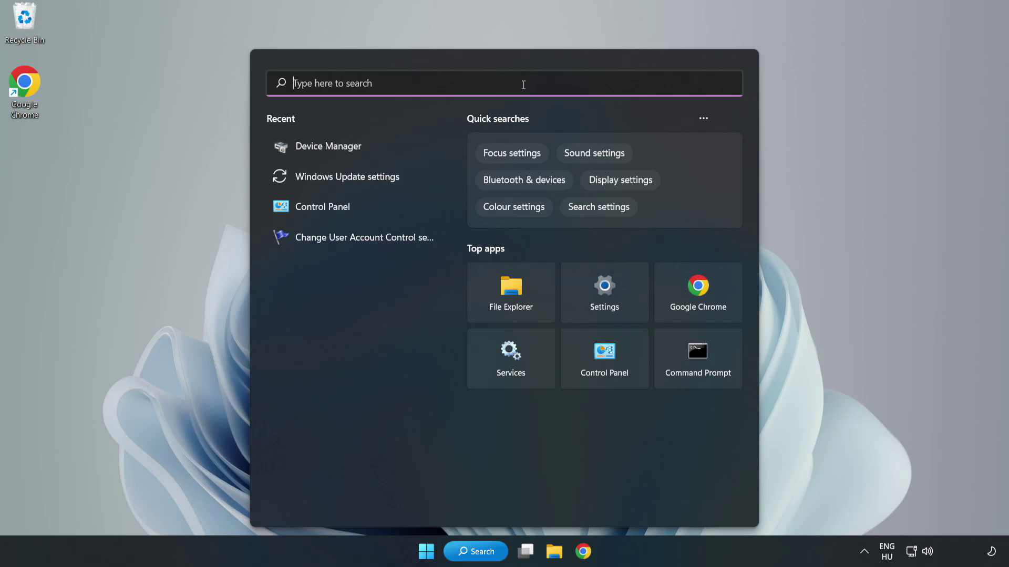
{"action": "type", "text": "updates"}
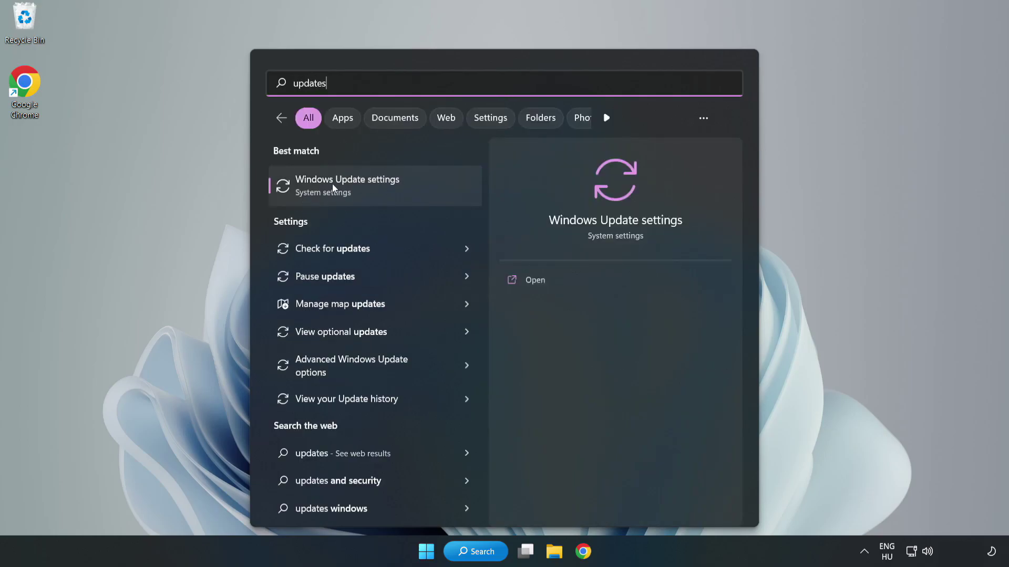
Open Windows Update full-screen, check for updates until up to date, then close Settings
{"action": "left_click", "coordinate": [359, 188]}
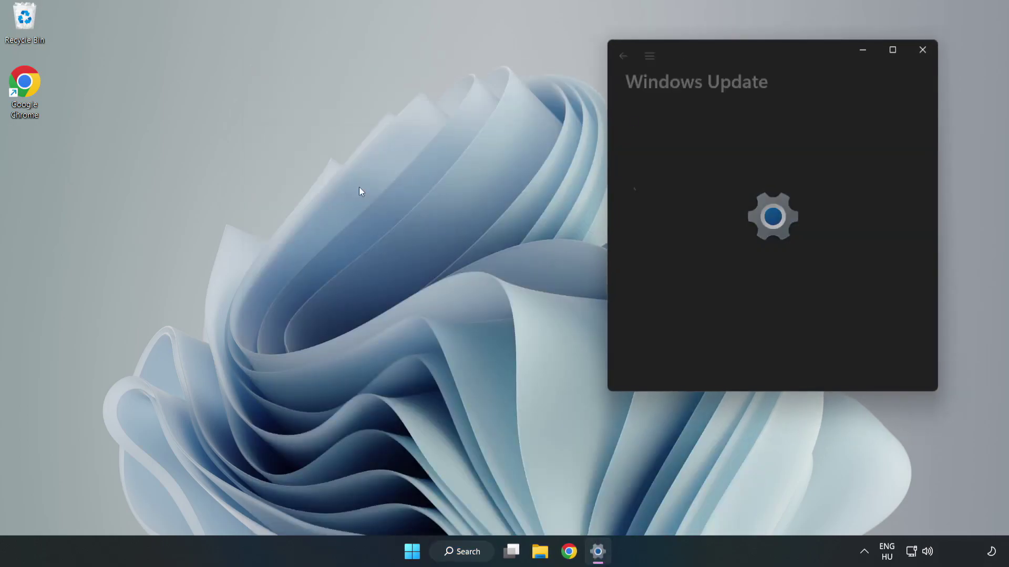
{"action": "left_click", "coordinate": [893, 50]}
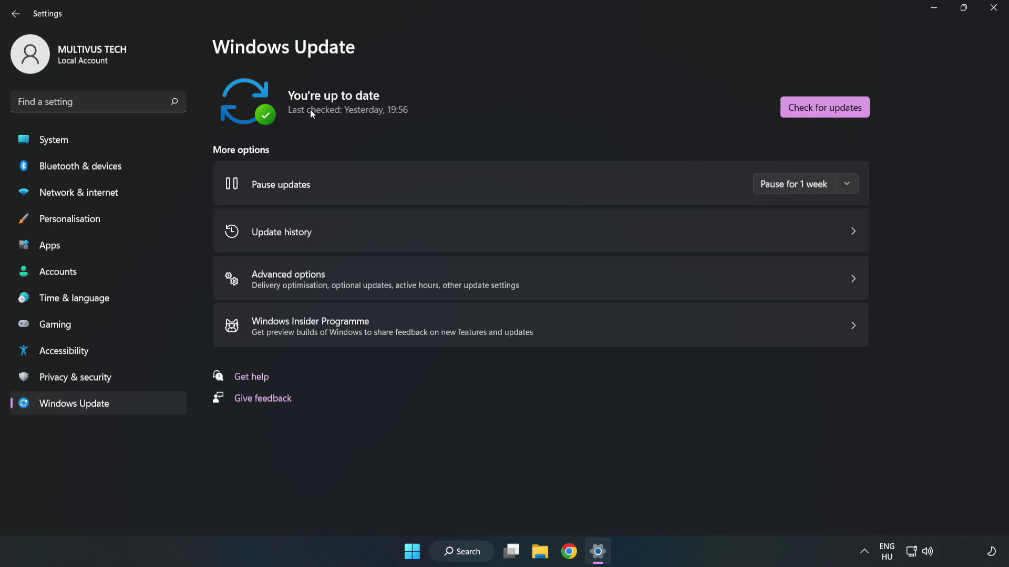
{"action": "left_click", "coordinate": [827, 109]}
{"action": "left_click", "coordinate": [993, 7]}
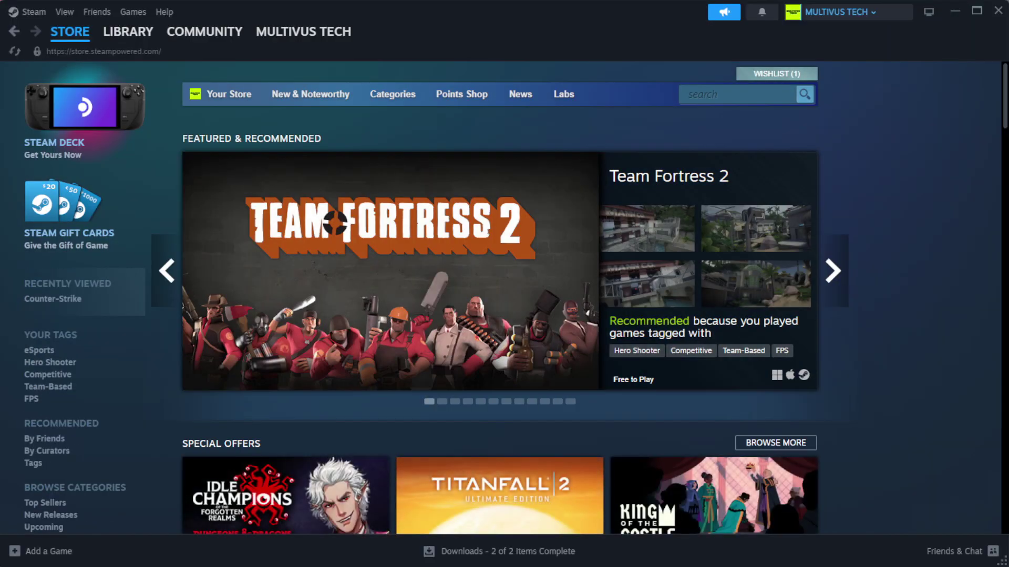
Go to Steam's Library Home and right-click YOUR NOT WORKING GAME under Favorites
{"action": "mouse_move", "coordinate": [117, 39]}
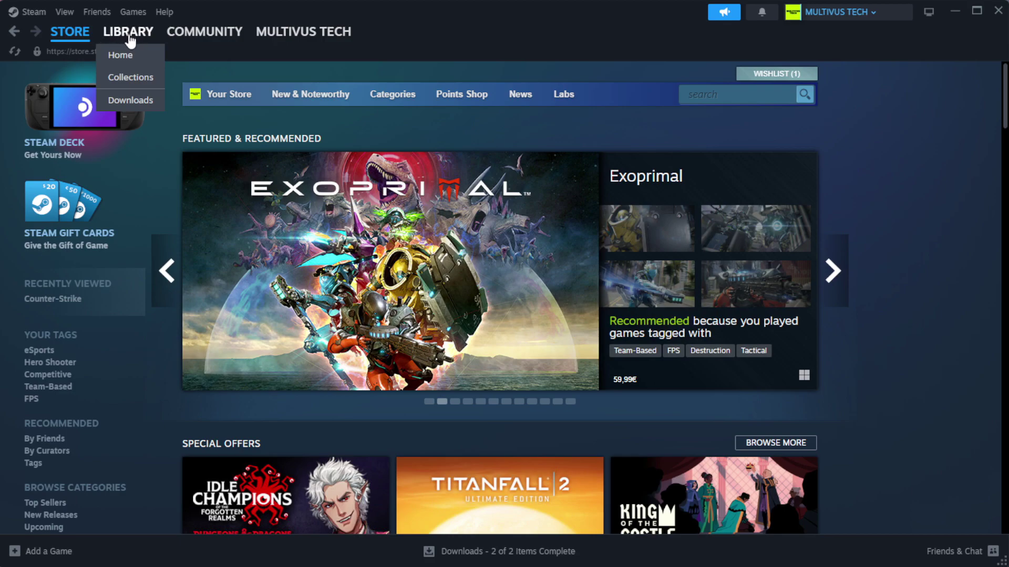
{"action": "left_click", "coordinate": [146, 55]}
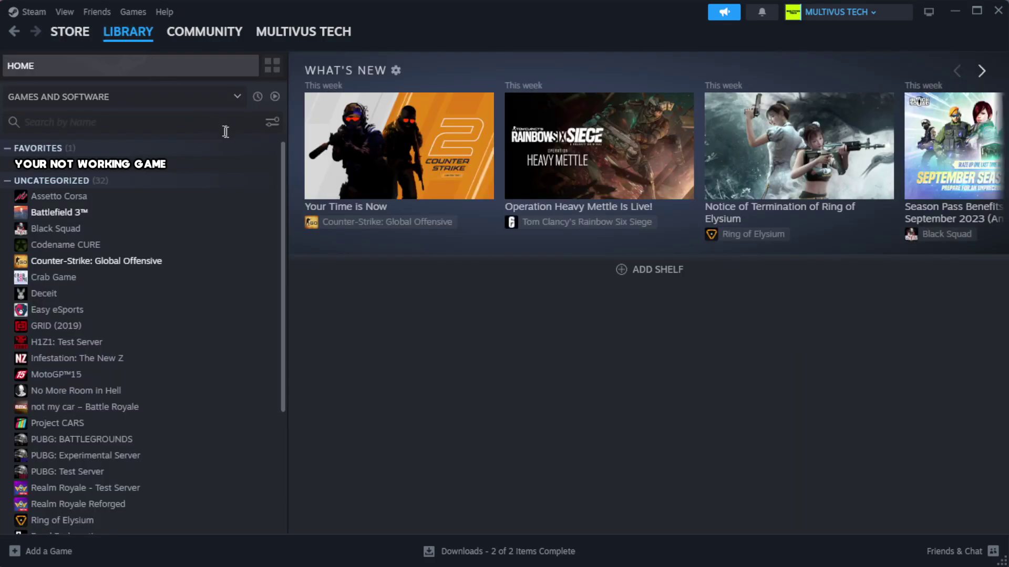
{"action": "right_click", "coordinate": [248, 167]}
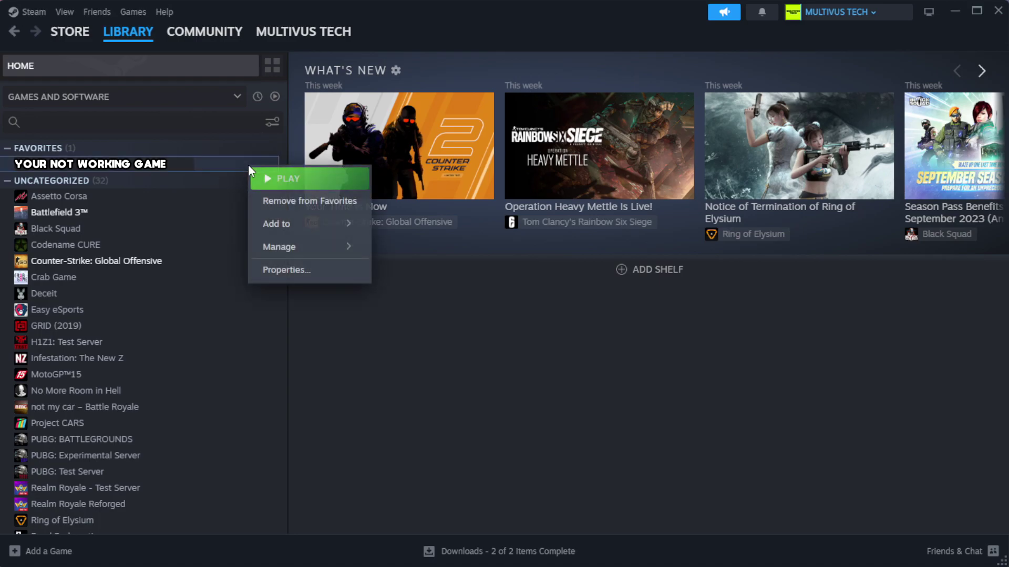
Run Verify integrity of game files from the game's Properties > Installed Files page
{"action": "left_click", "coordinate": [318, 273]}
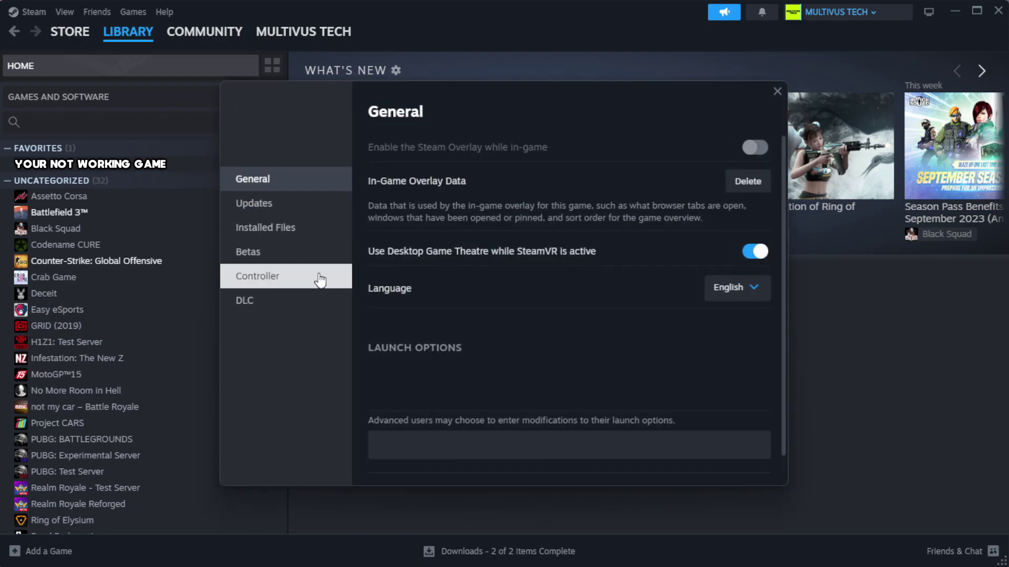
{"action": "left_click", "coordinate": [330, 239]}
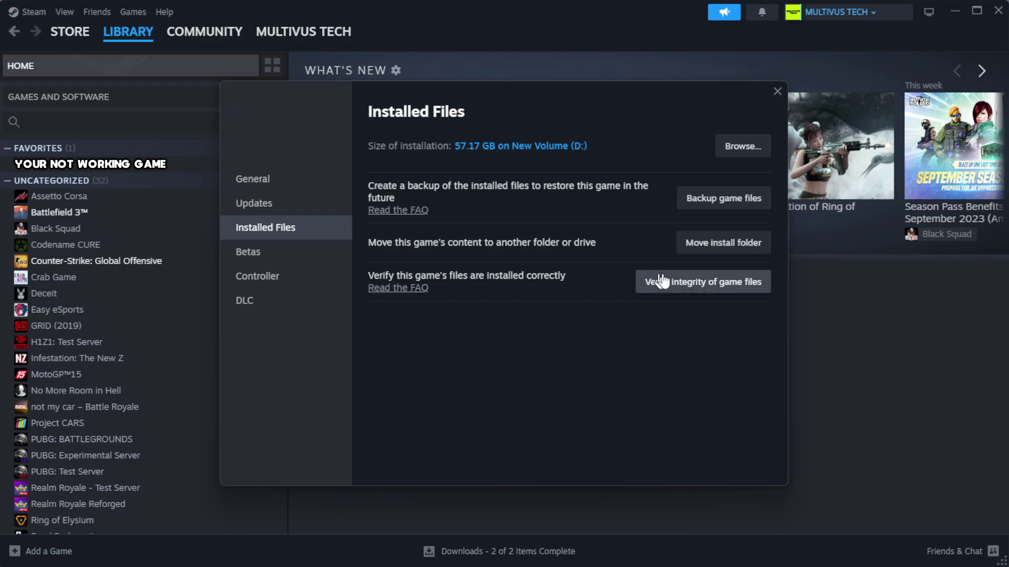
{"action": "left_click", "coordinate": [708, 289]}
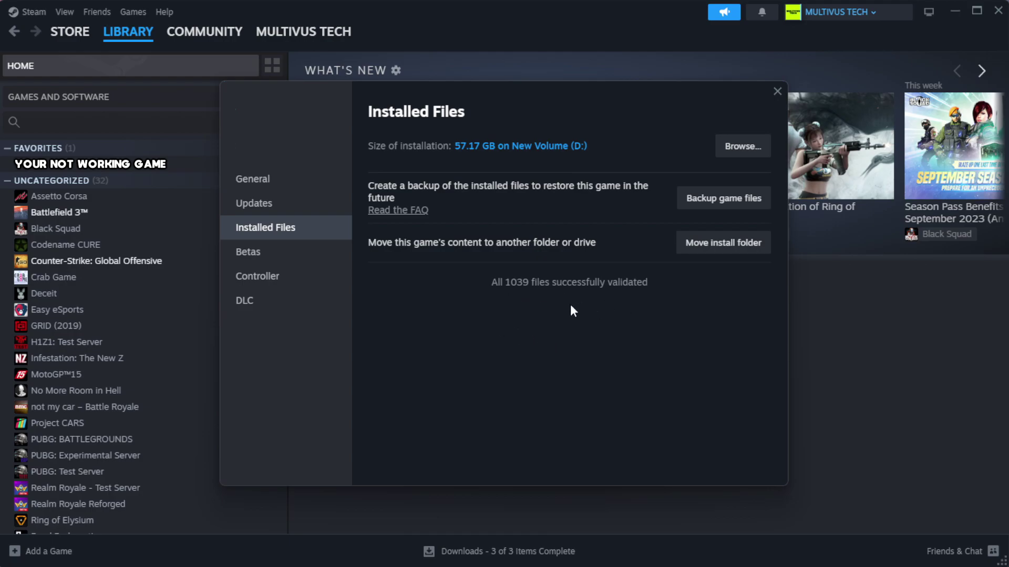
Browse to the game's install folder and right-click the YOUR NOT WORKING GAME shortcut
{"action": "left_click", "coordinate": [735, 146]}
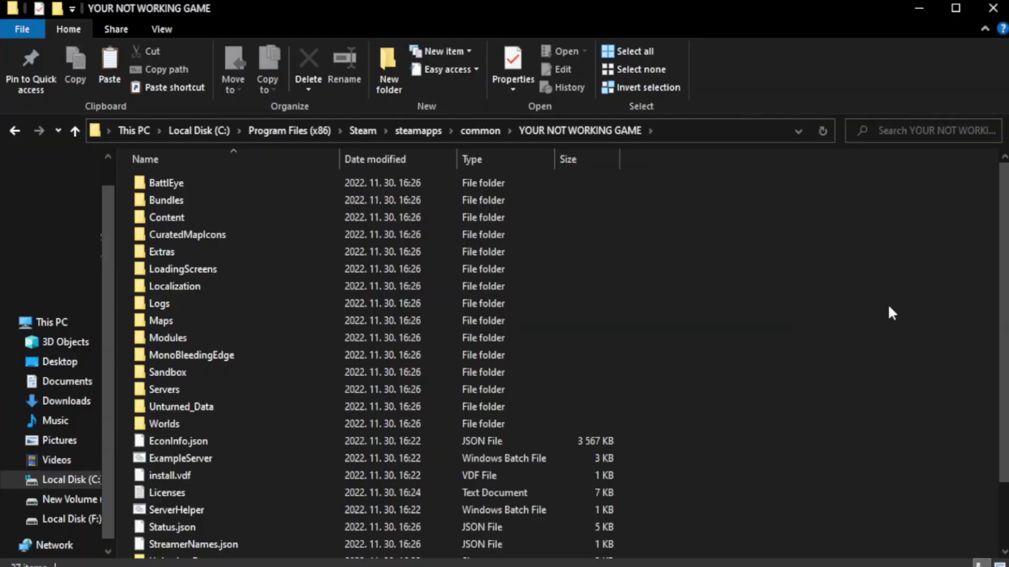
{"action": "left_click_drag", "start_coordinate": [1004, 315], "coordinate": [1007, 376]}
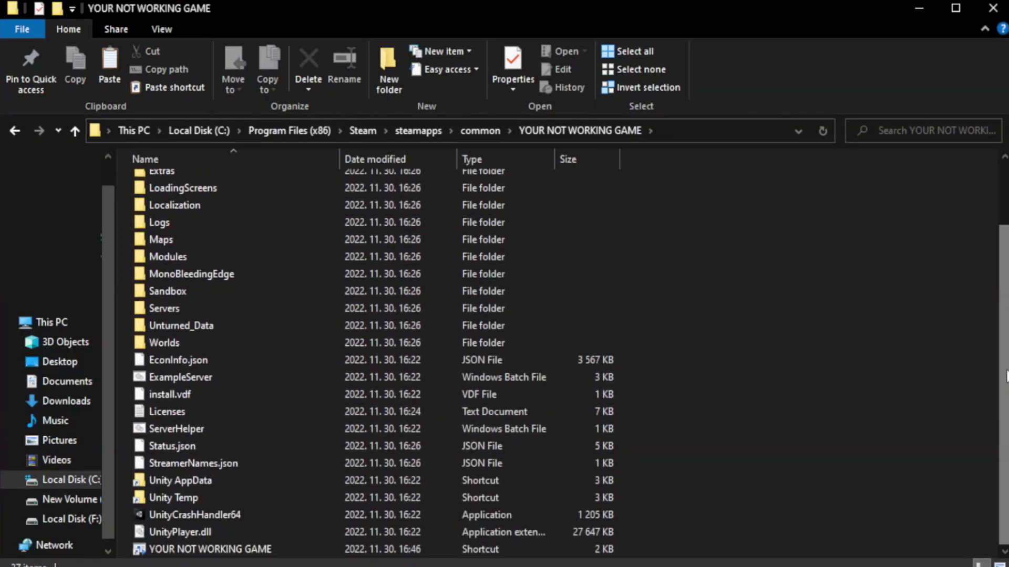
{"action": "left_click", "coordinate": [401, 549]}
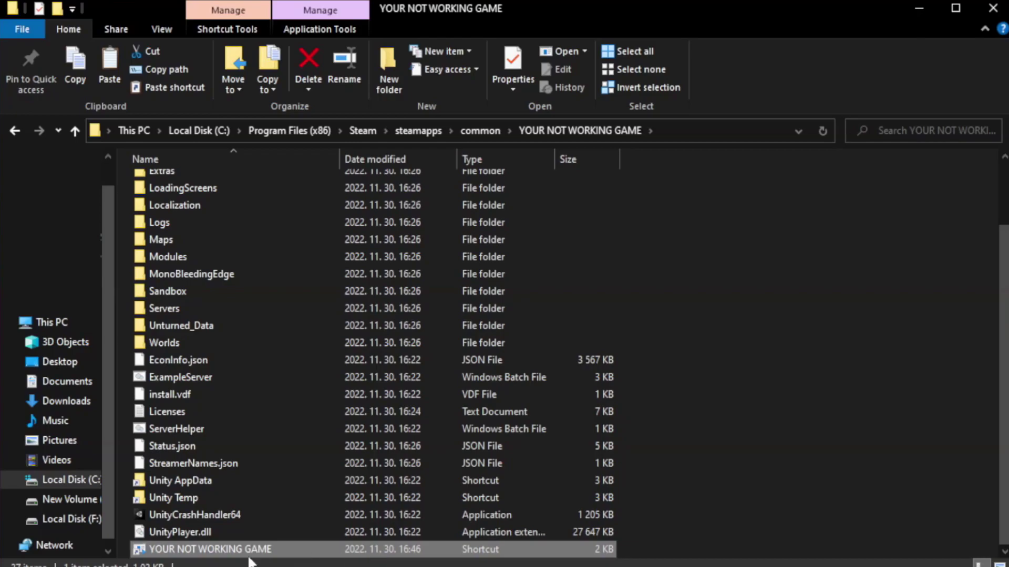
{"action": "right_click", "coordinate": [336, 549]}
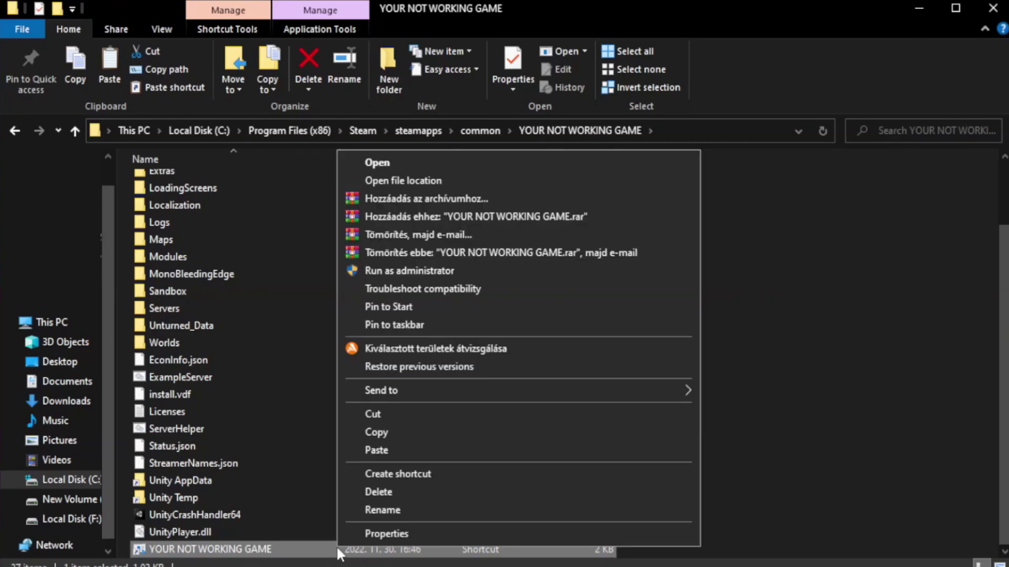
Set the shortcut to Windows 8 compatibility mode, disable fullscreen optimizations, run as administrator, and apply
{"action": "left_click", "coordinate": [514, 534]}
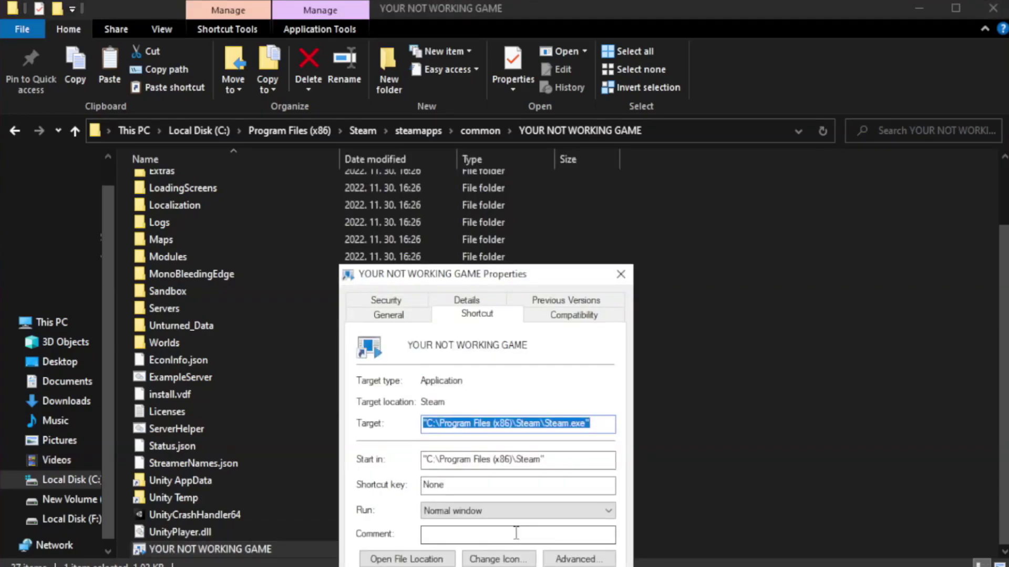
{"action": "left_click_drag", "start_coordinate": [507, 280], "coordinate": [506, 103]}
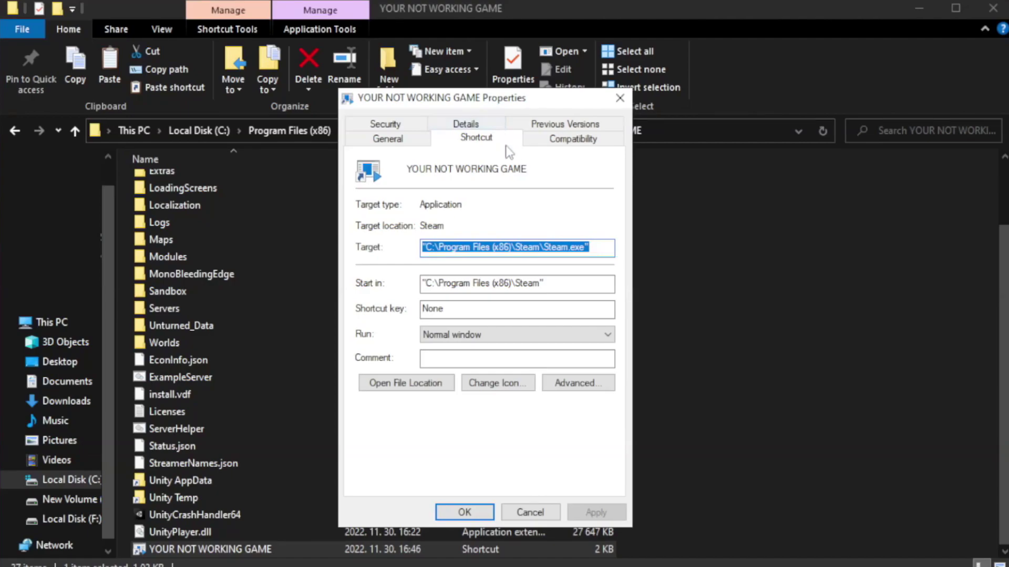
{"action": "left_click", "coordinate": [571, 142]}
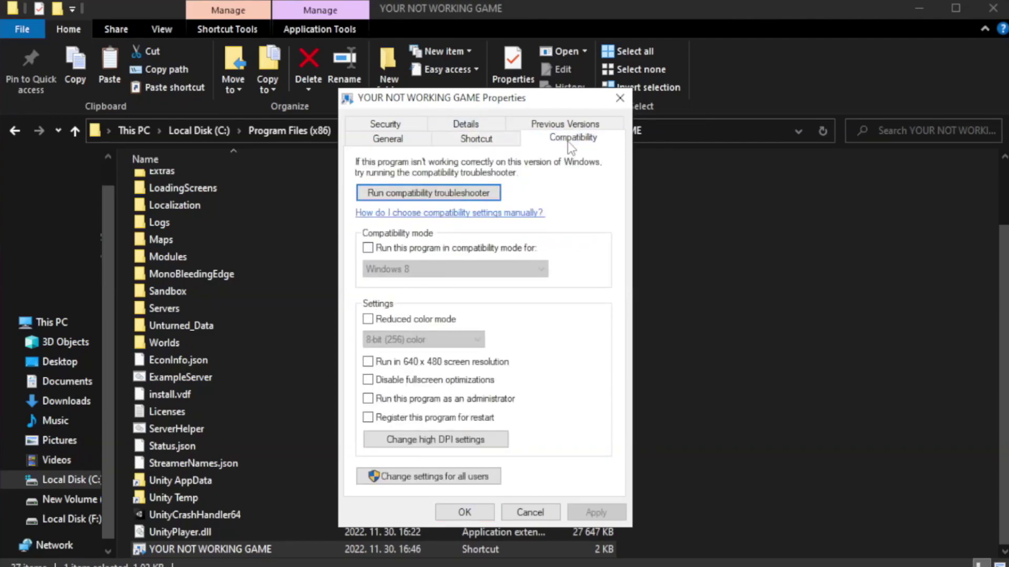
{"action": "left_click", "coordinate": [408, 249]}
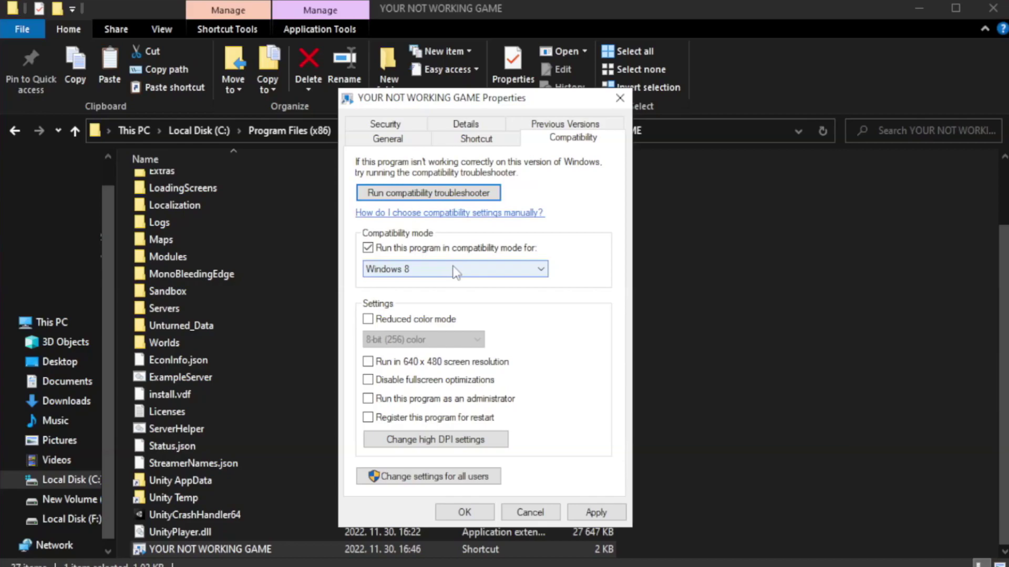
{"action": "left_click", "coordinate": [412, 269]}
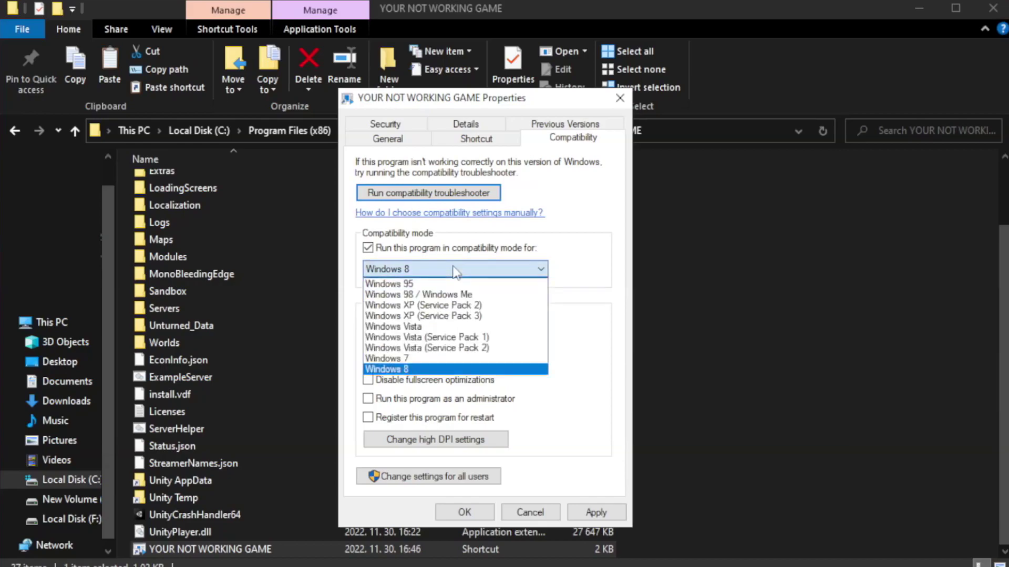
{"action": "left_click", "coordinate": [428, 370]}
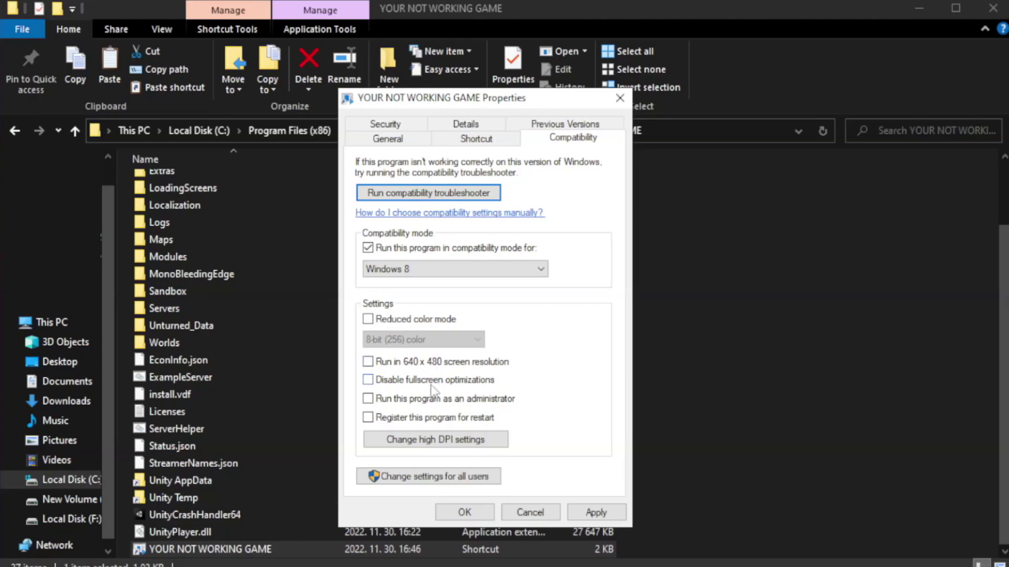
{"action": "left_click", "coordinate": [394, 387]}
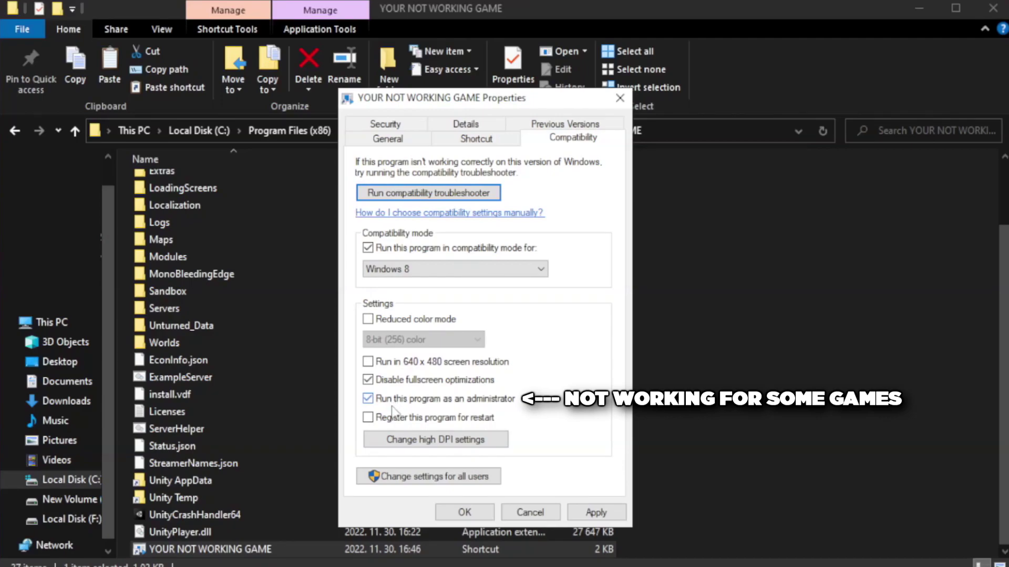
{"action": "left_click", "coordinate": [593, 513]}
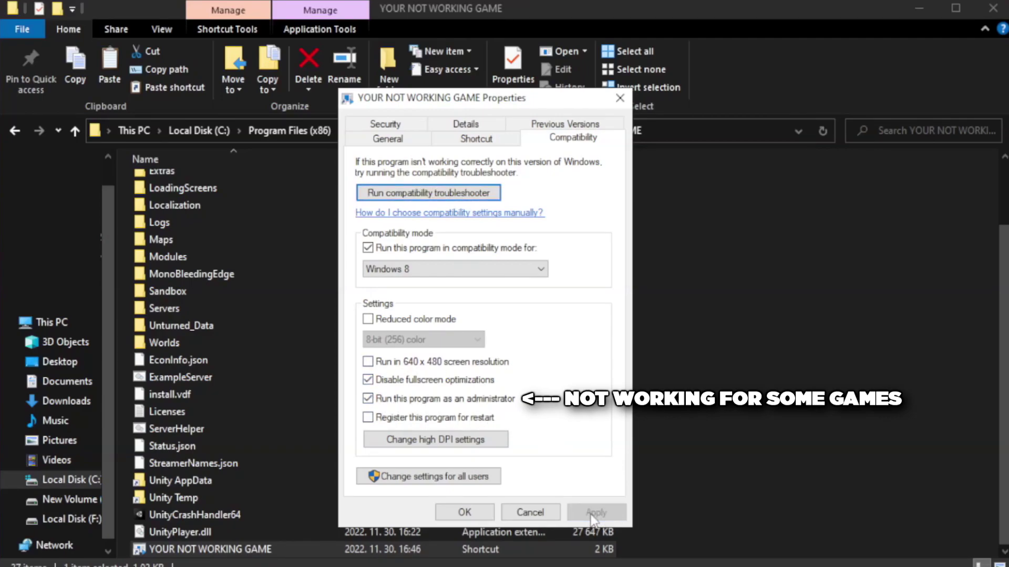
{"action": "left_click", "coordinate": [463, 513]}
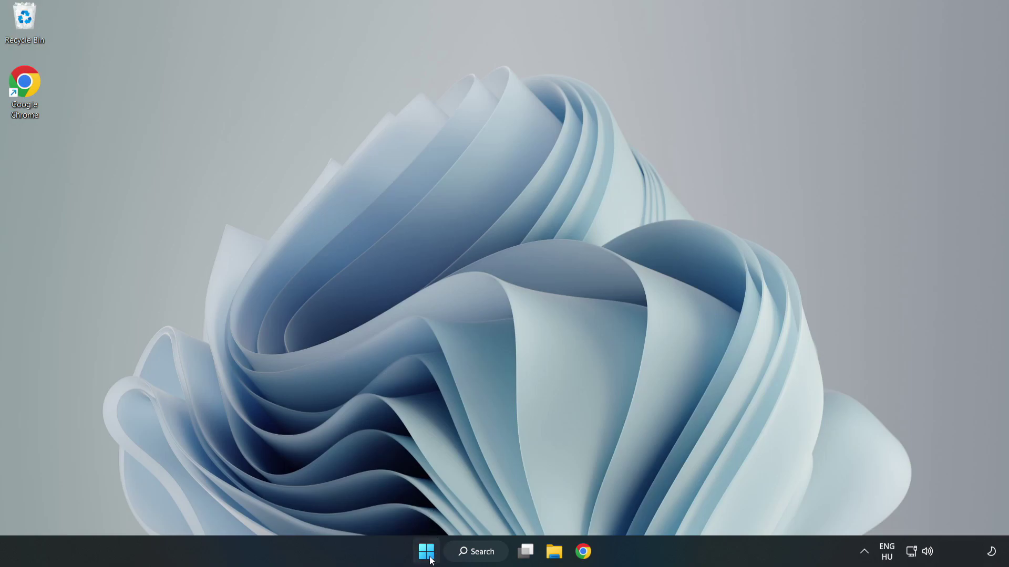
In Task Manager's Startup tab, disable Cortana, Microsoft Edge, Microsoft Teams and Phone Link
{"action": "right_click", "coordinate": [429, 556]}
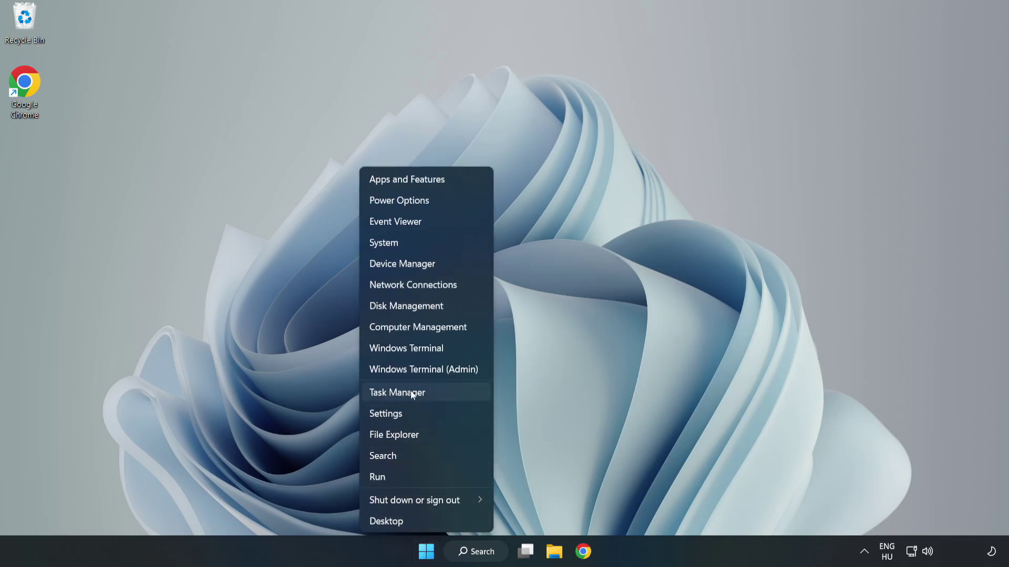
{"action": "left_click", "coordinate": [425, 393]}
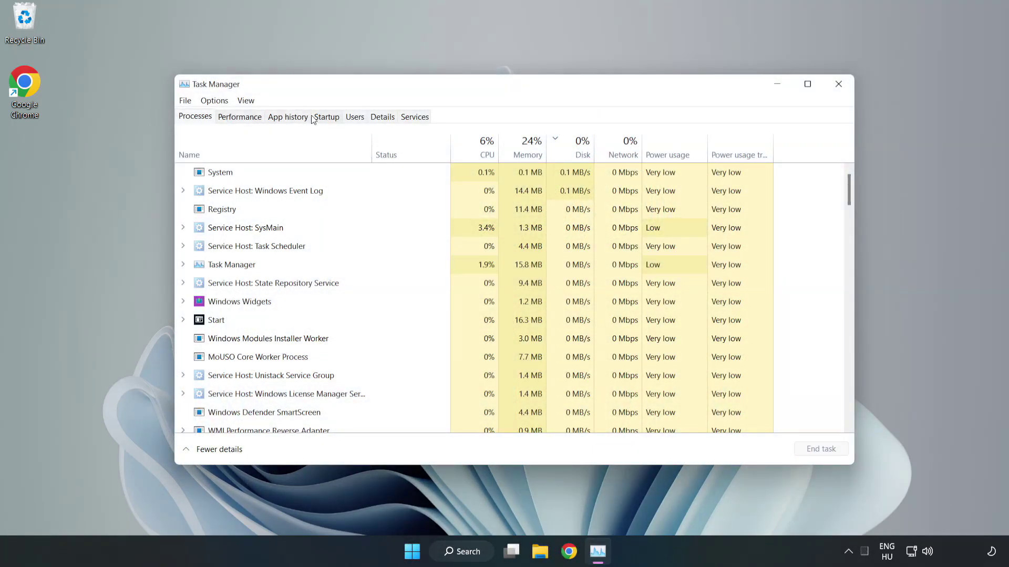
{"action": "left_click", "coordinate": [328, 119]}
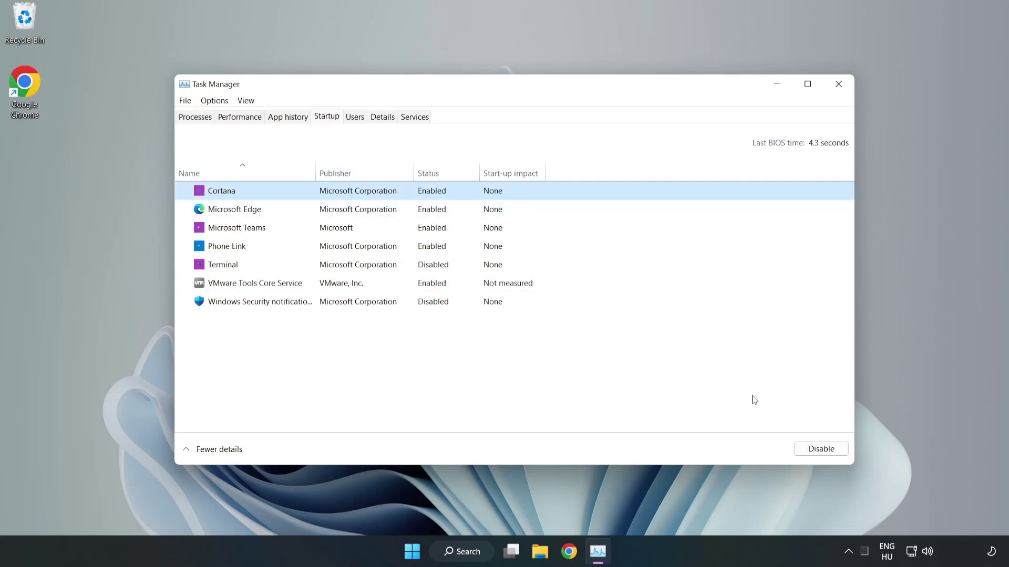
{"action": "left_click", "coordinate": [816, 449]}
{"action": "left_click", "coordinate": [440, 212]}
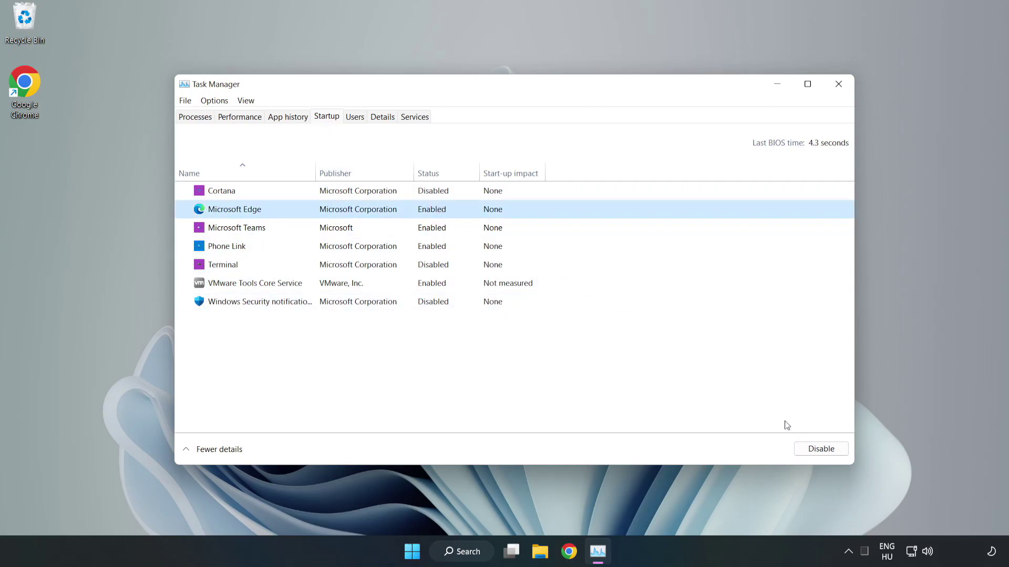
{"action": "left_click", "coordinate": [809, 447]}
{"action": "left_click", "coordinate": [342, 229]}
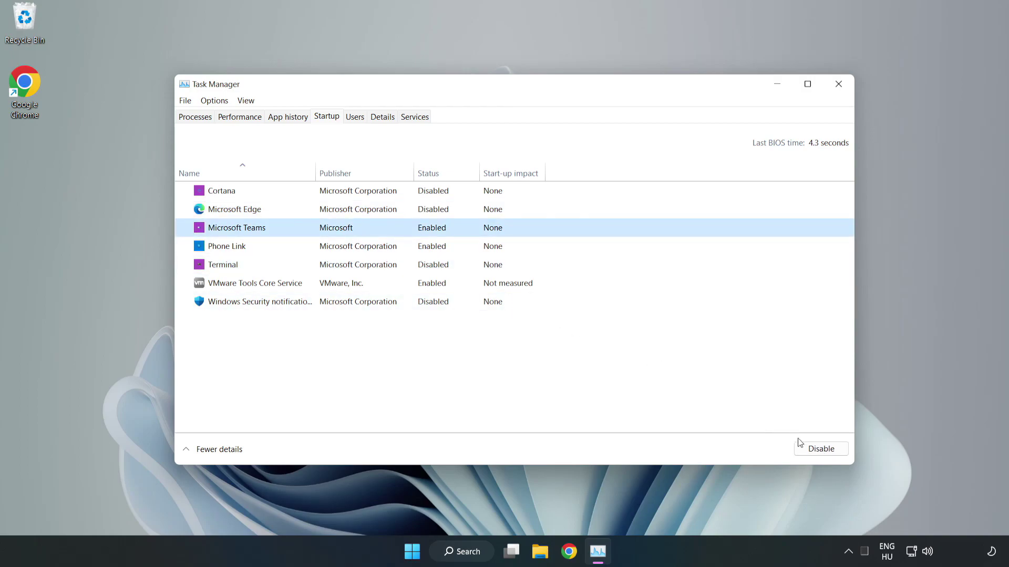
{"action": "left_click", "coordinate": [801, 445]}
{"action": "left_click", "coordinate": [335, 247]}
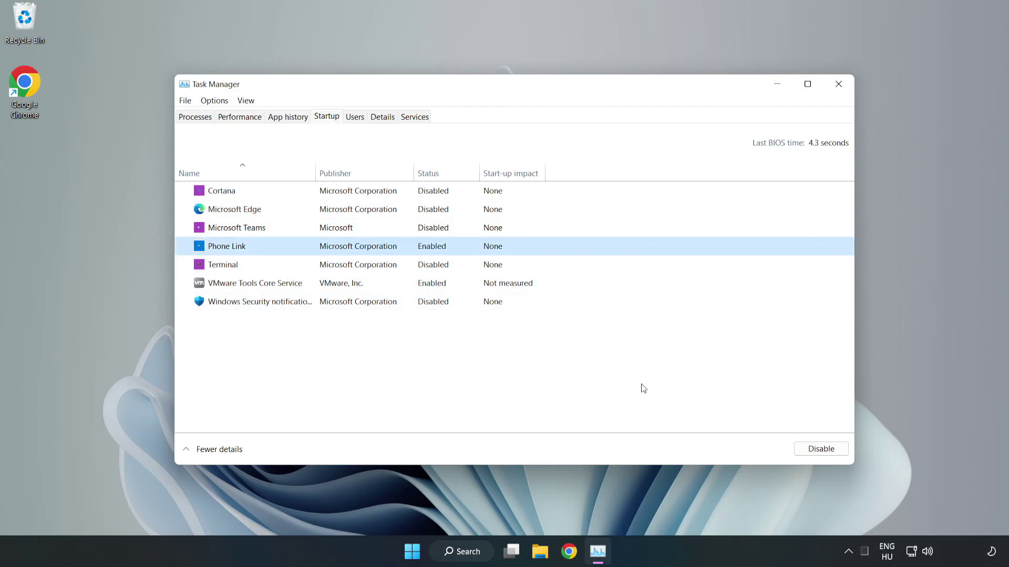
{"action": "left_click", "coordinate": [835, 451]}
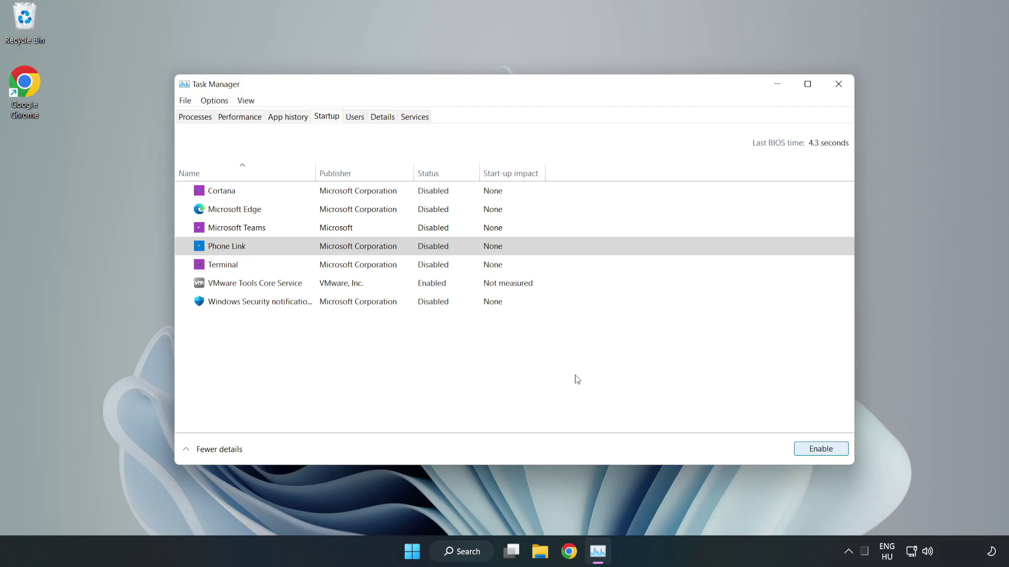
Close Task Manager and launch Windows Security by searching for 'security'
{"action": "left_click", "coordinate": [839, 85]}
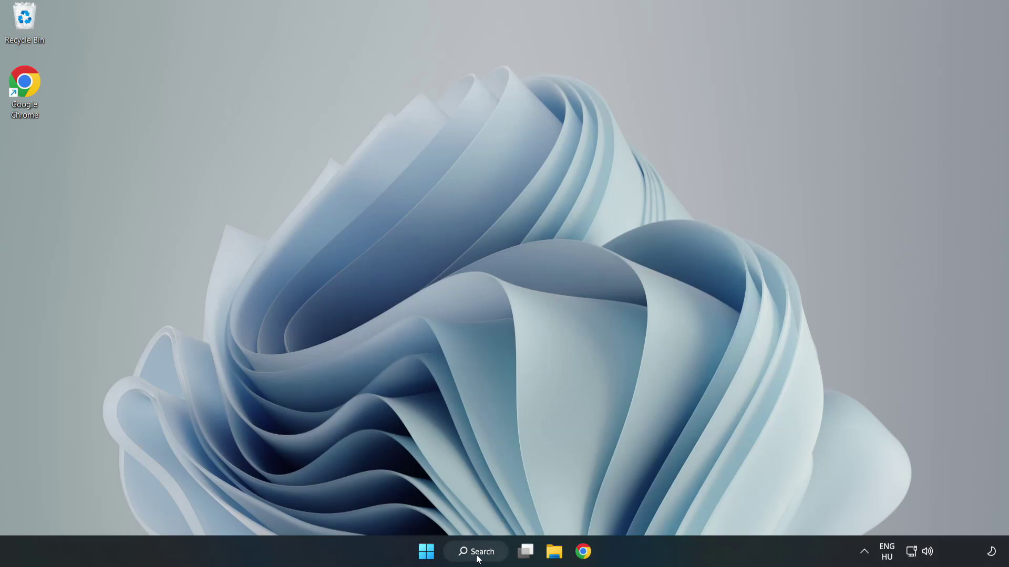
{"action": "left_click", "coordinate": [478, 557]}
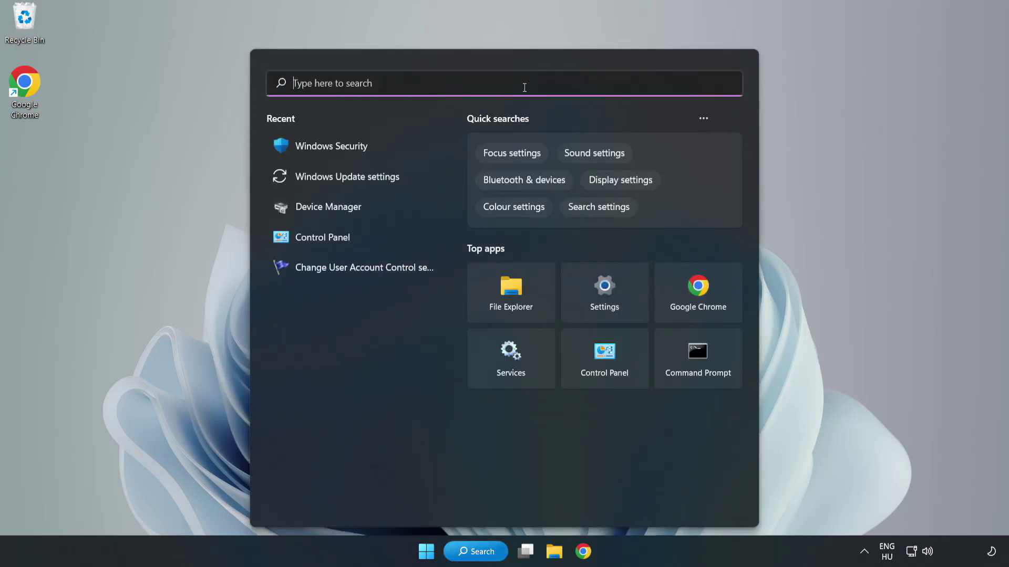
{"action": "type", "text": "security"}
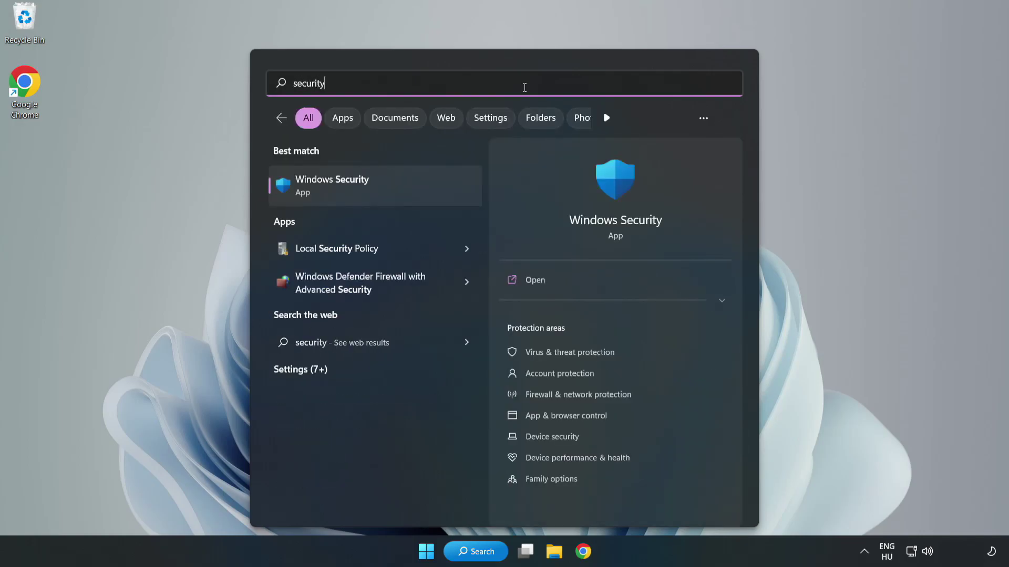
{"action": "left_click", "coordinate": [365, 193]}
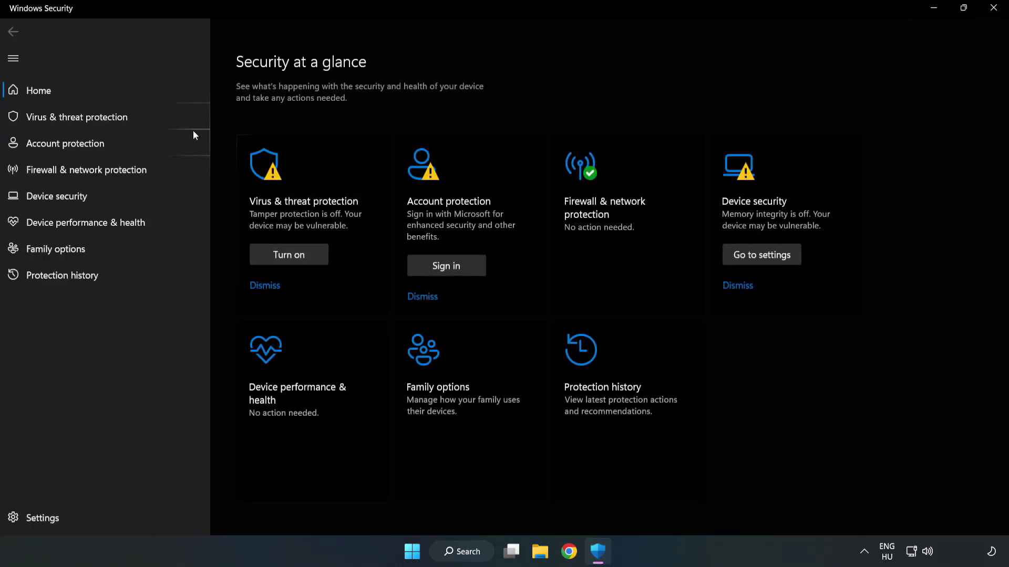
Go to the Virus & threat protection settings page and scroll down to Exclusions
{"action": "left_click", "coordinate": [66, 123]}
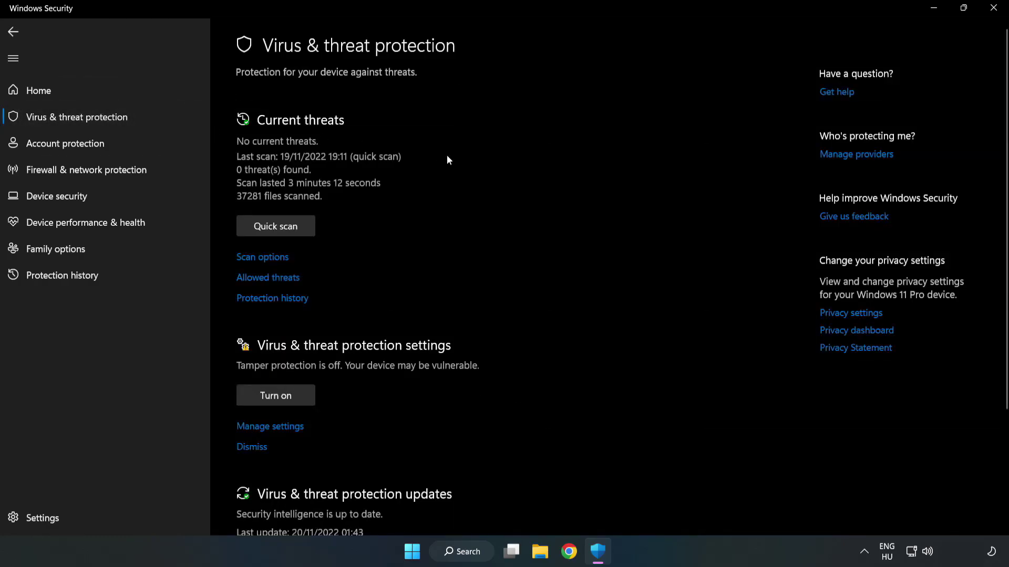
{"action": "scroll", "coordinate": [526, 204], "scroll_direction": "down", "scroll_amount": 3}
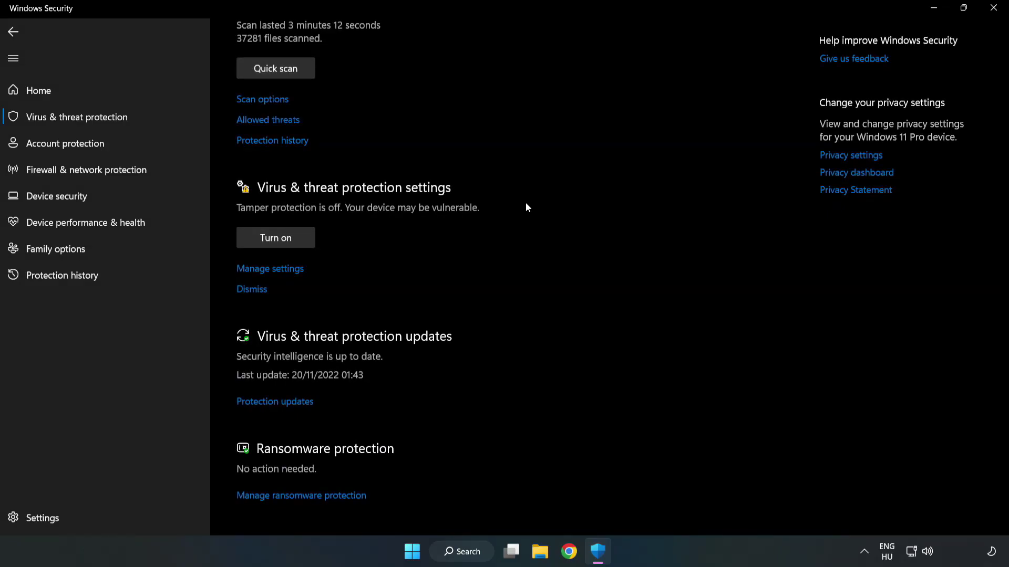
{"action": "left_click", "coordinate": [275, 270]}
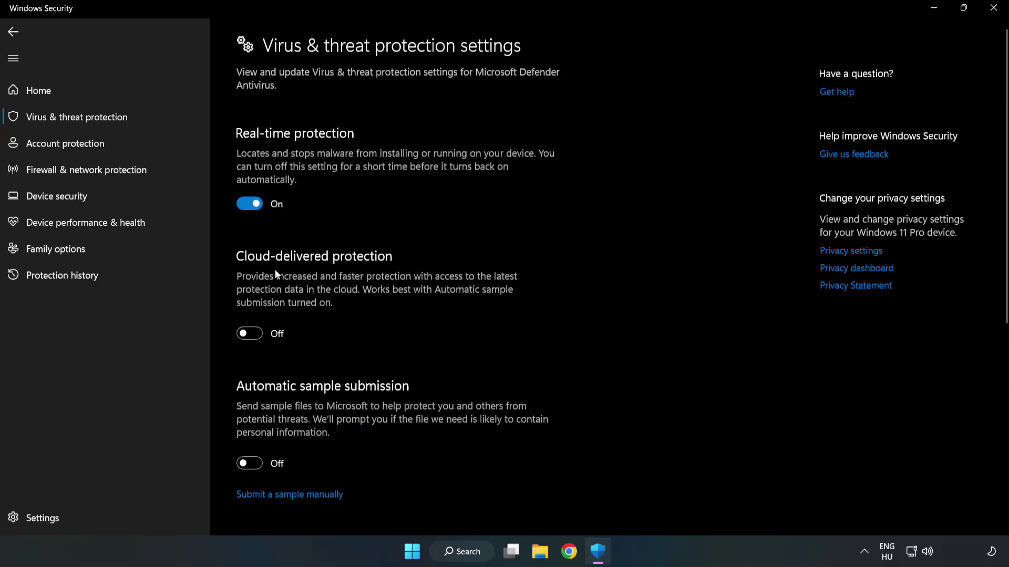
{"action": "scroll", "coordinate": [642, 267], "scroll_direction": "down", "scroll_amount": 7}
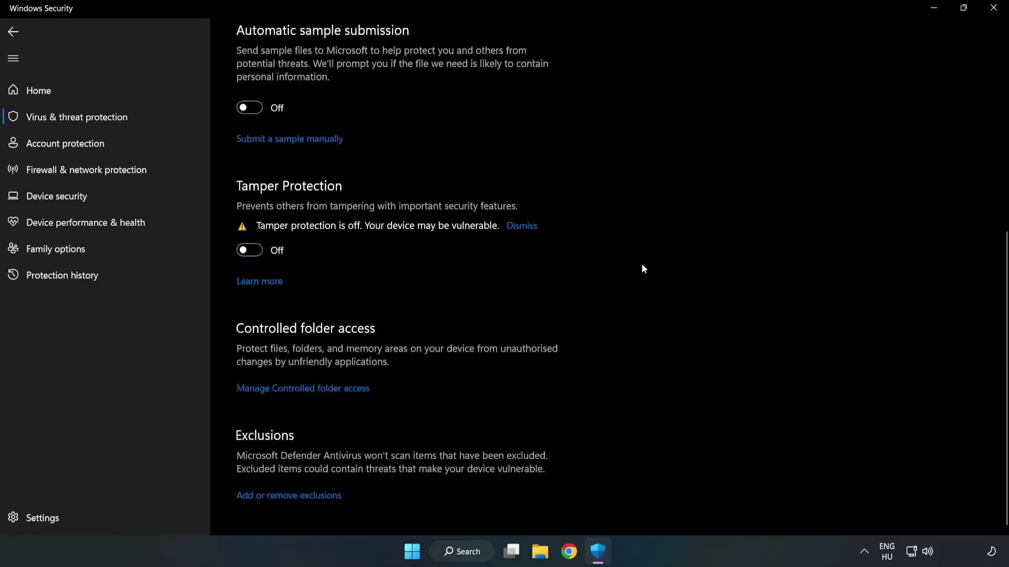
Add a File exclusion for the NOT WORKING APP shortcut in C:\Program Files (x86)\NOT WORKING APP
{"action": "left_click", "coordinate": [299, 496]}
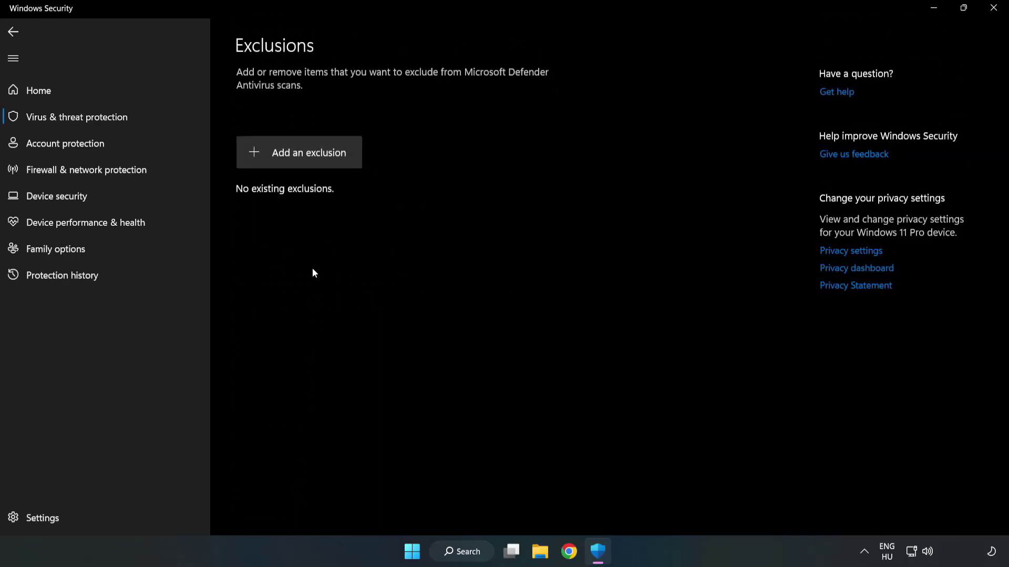
{"action": "left_click", "coordinate": [309, 157]}
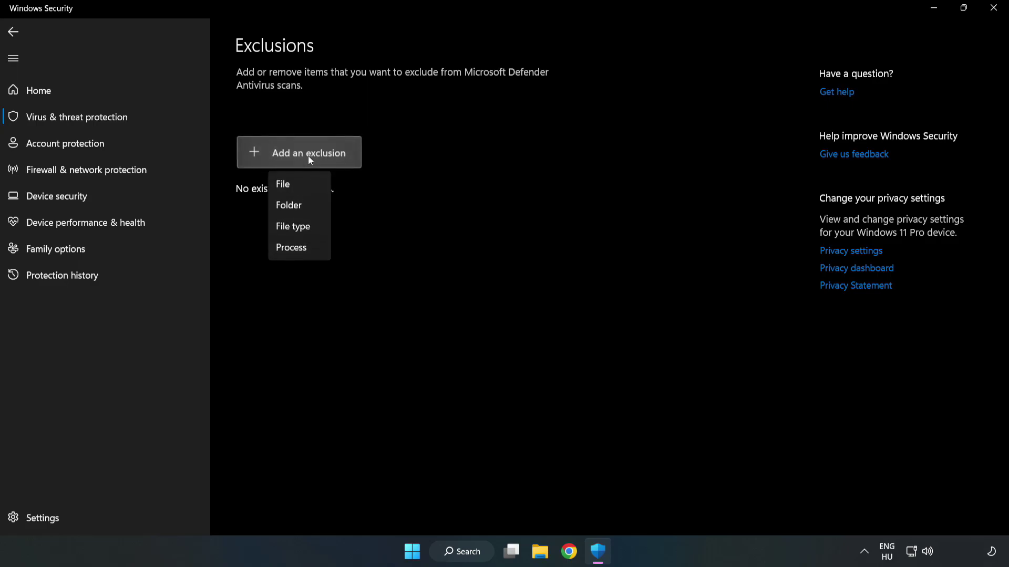
{"action": "left_click", "coordinate": [288, 186]}
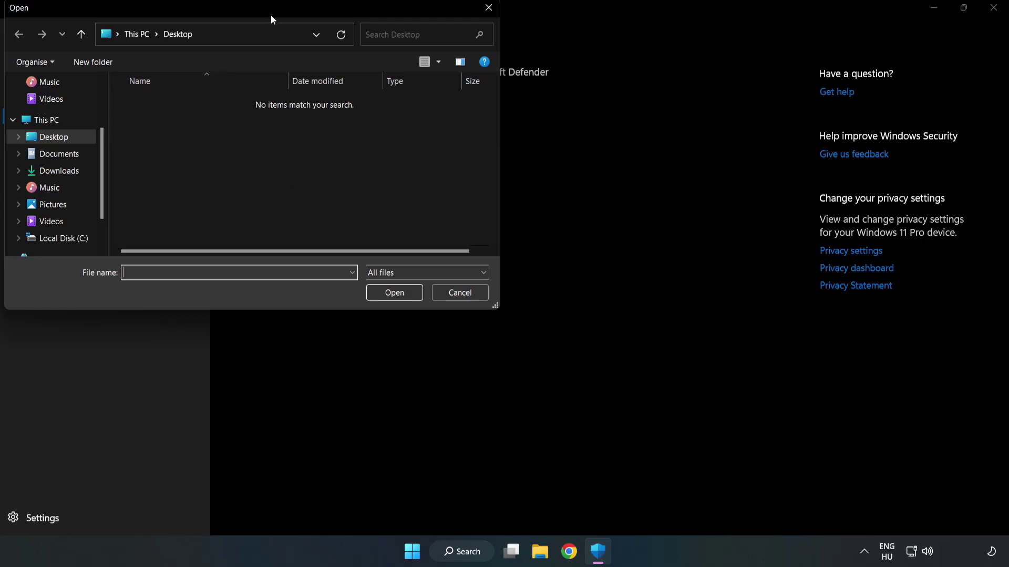
{"action": "left_click_drag", "start_coordinate": [270, 15], "coordinate": [464, 115]}
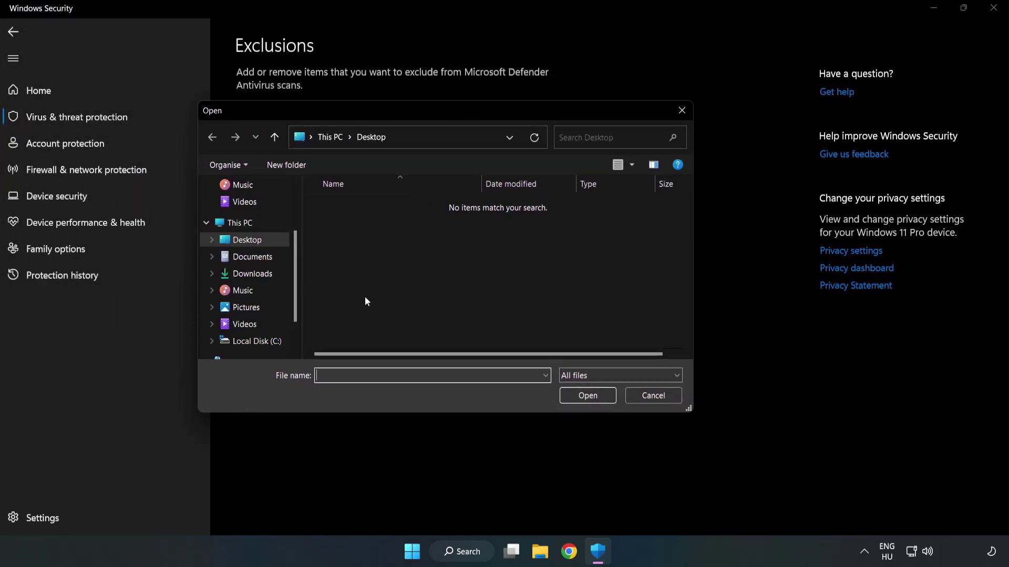
{"action": "left_click", "coordinate": [258, 343]}
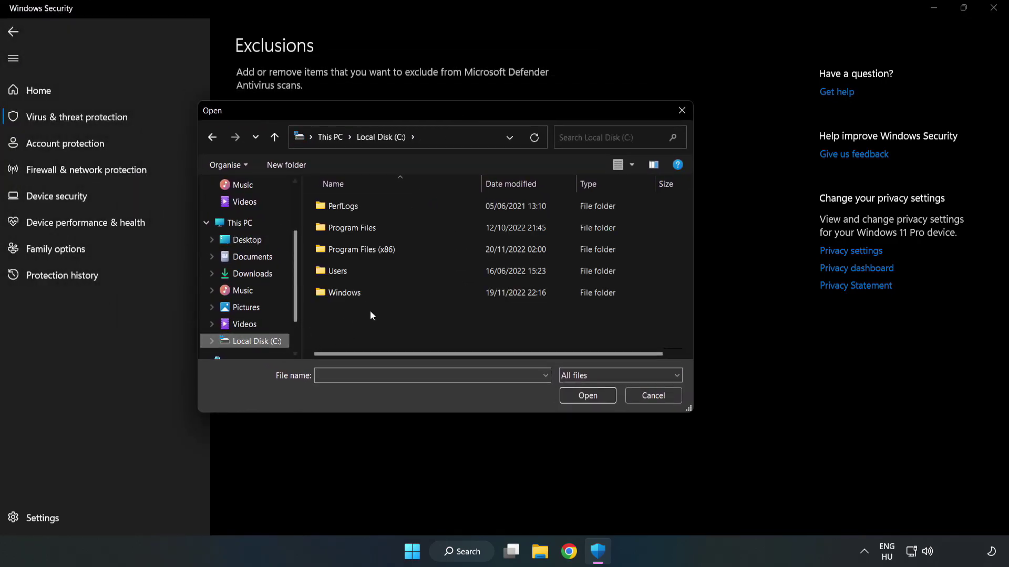
{"action": "double_click", "coordinate": [396, 250]}
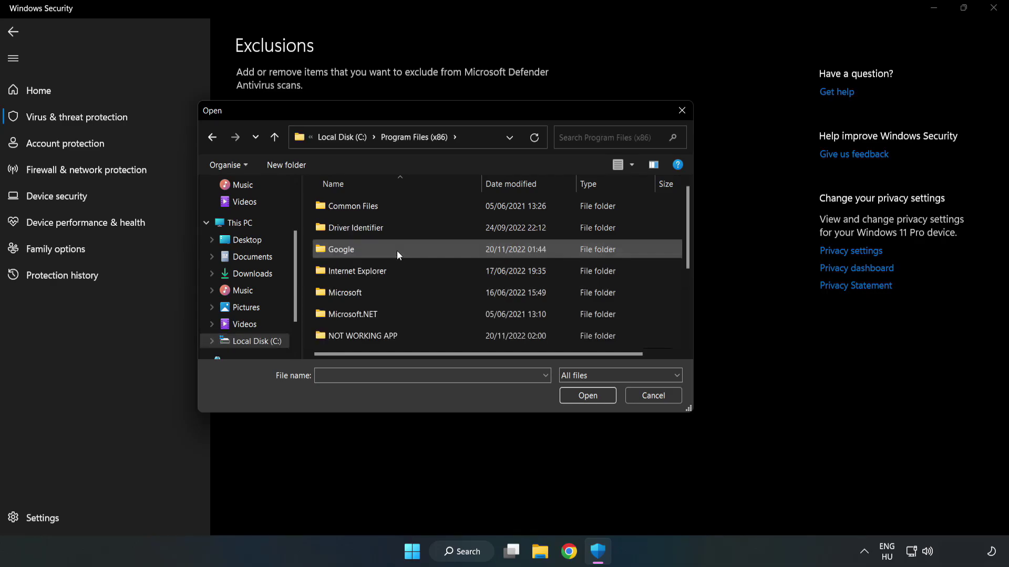
{"action": "double_click", "coordinate": [396, 335]}
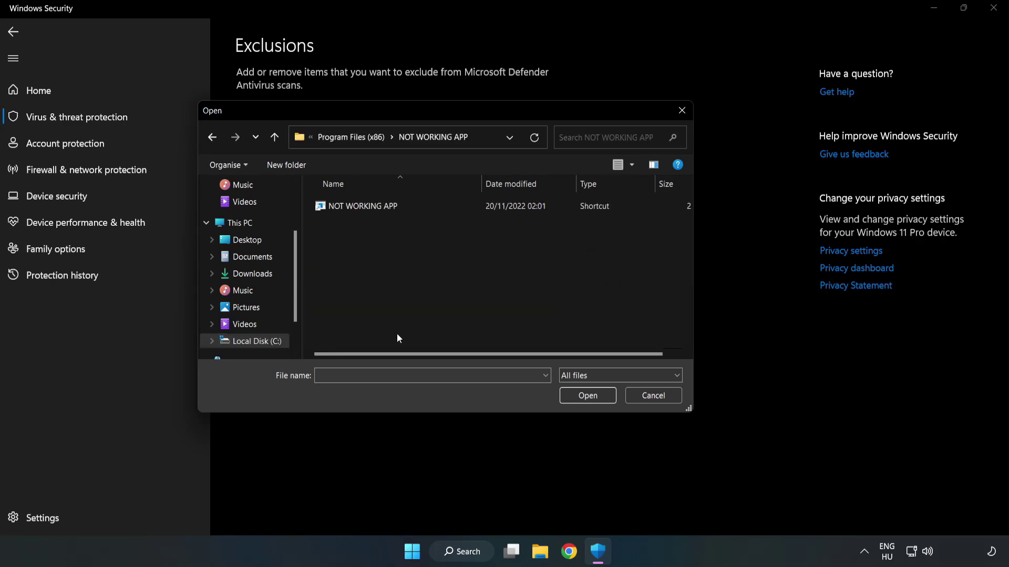
{"action": "left_click", "coordinate": [356, 207]}
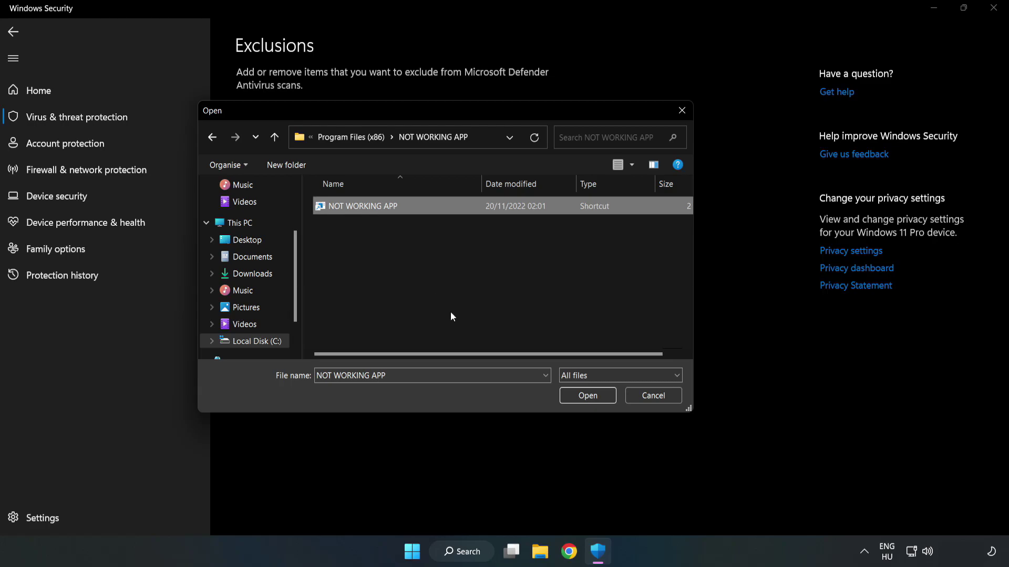
{"action": "left_click", "coordinate": [587, 396]}
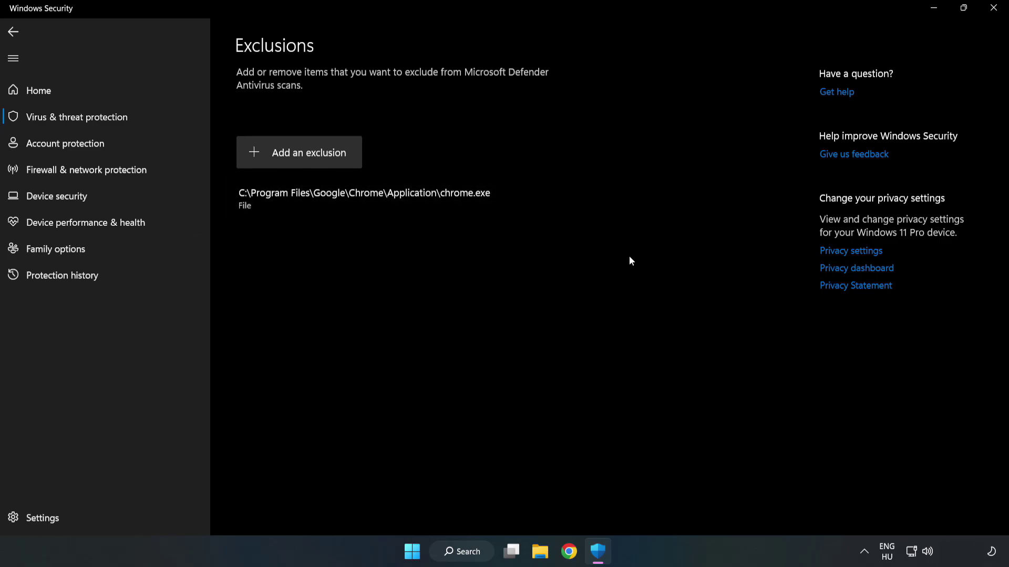
Close Windows Security and bring up the Start menu's Sleep, Shut down and Restart options
{"action": "left_click", "coordinate": [993, 13]}
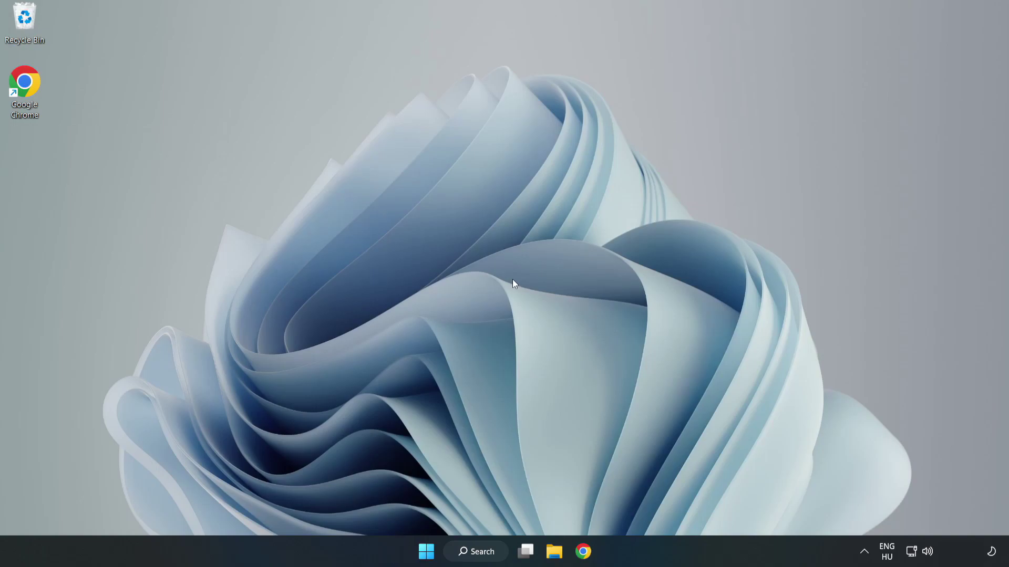
{"action": "left_click", "coordinate": [426, 551]}
{"action": "left_click", "coordinate": [671, 507]}
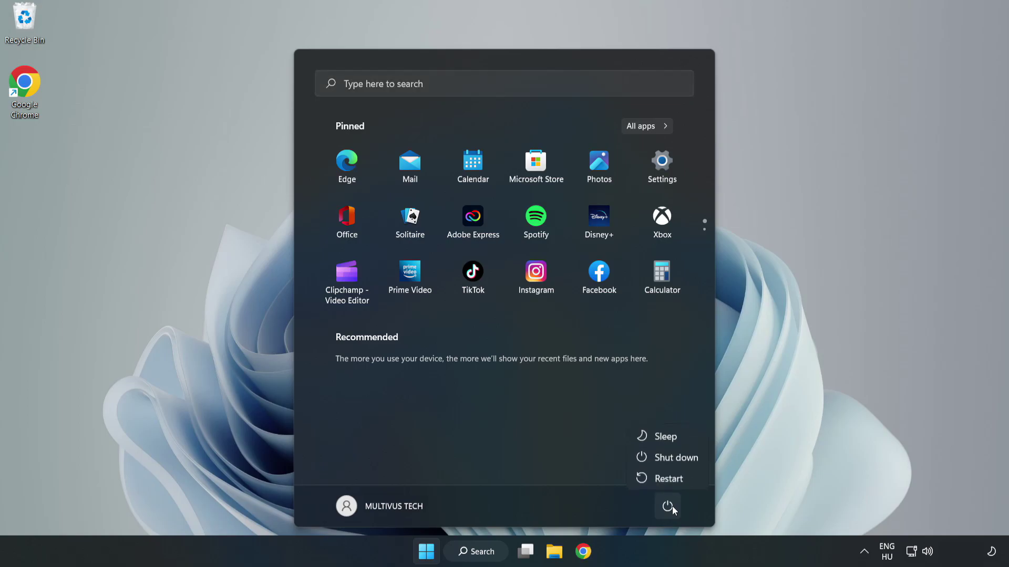